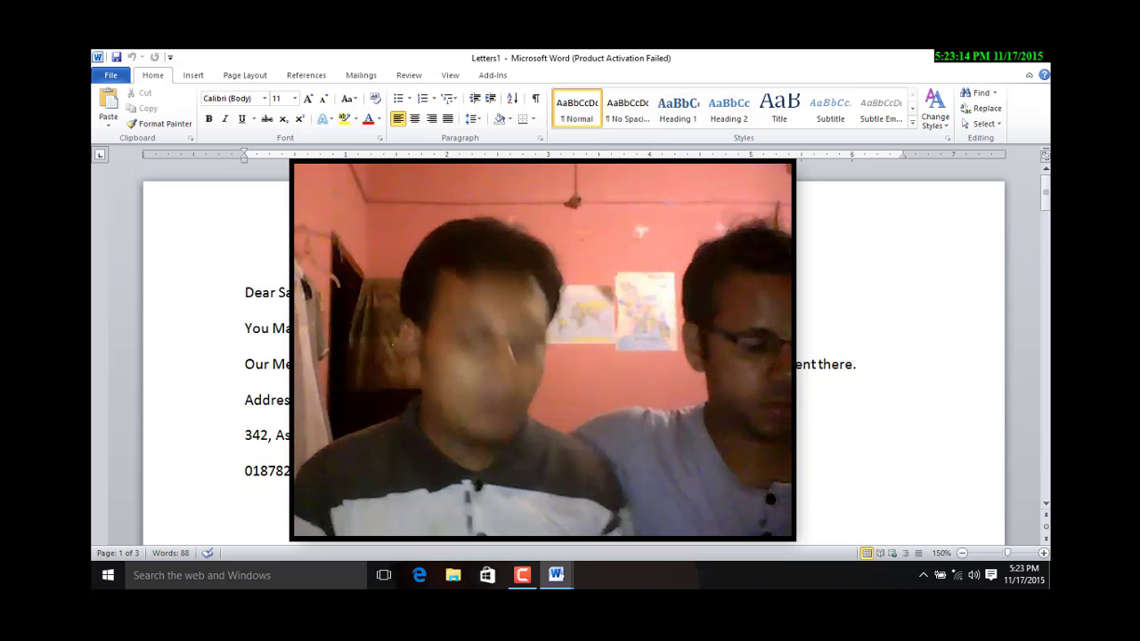
Replace the whole letter with sample paragraphs generated by the formula =rand().
key(ctrl+a)
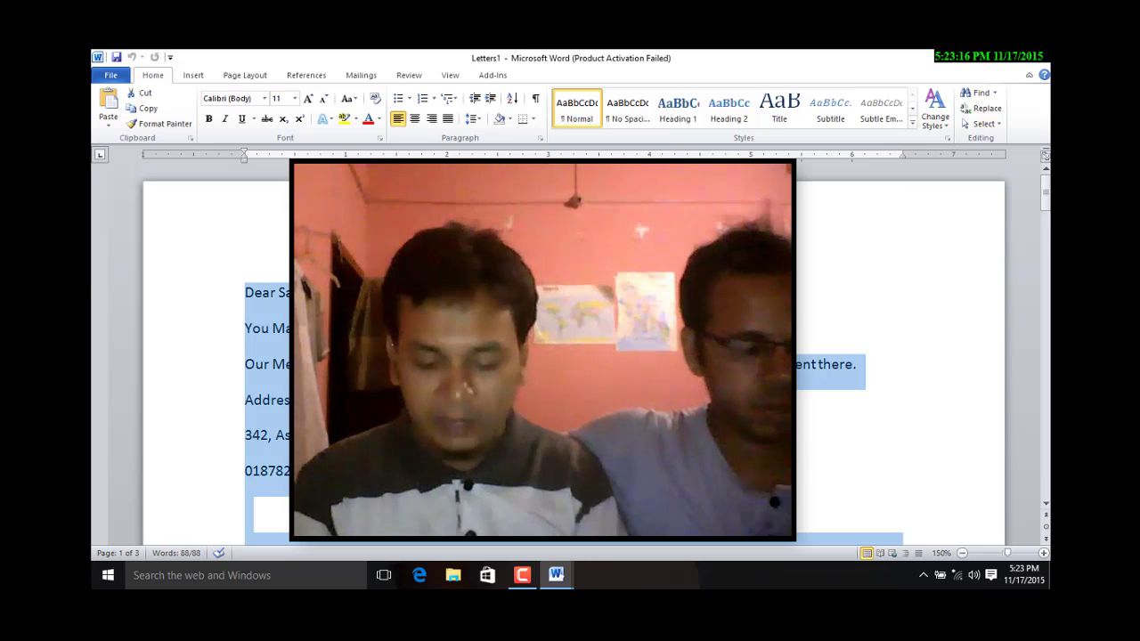
key(Delete)
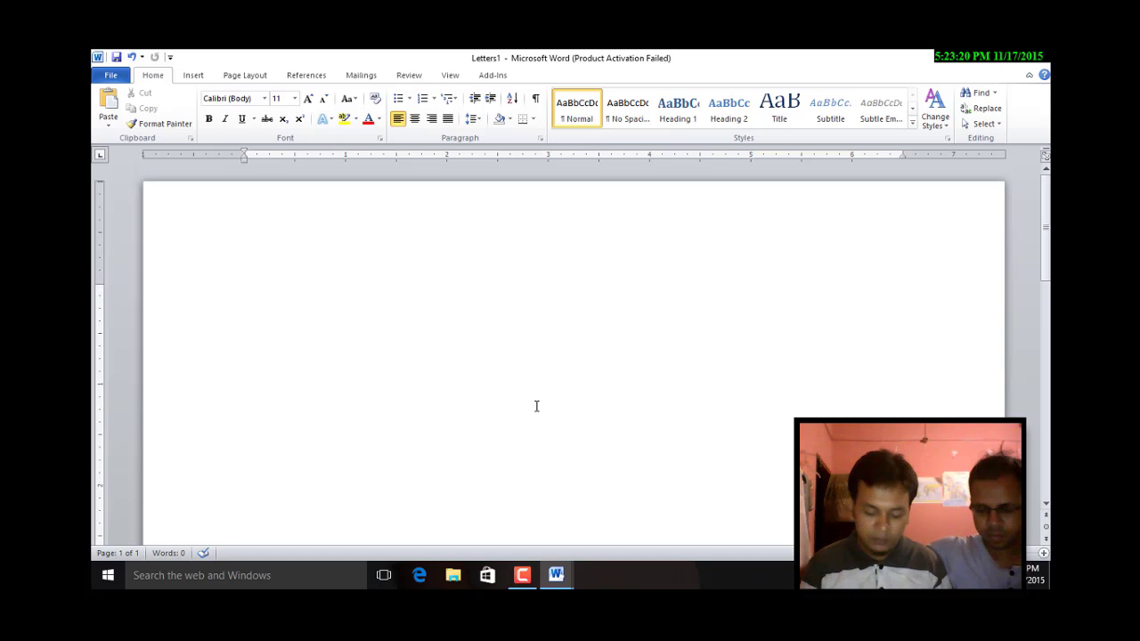
text(=ran)
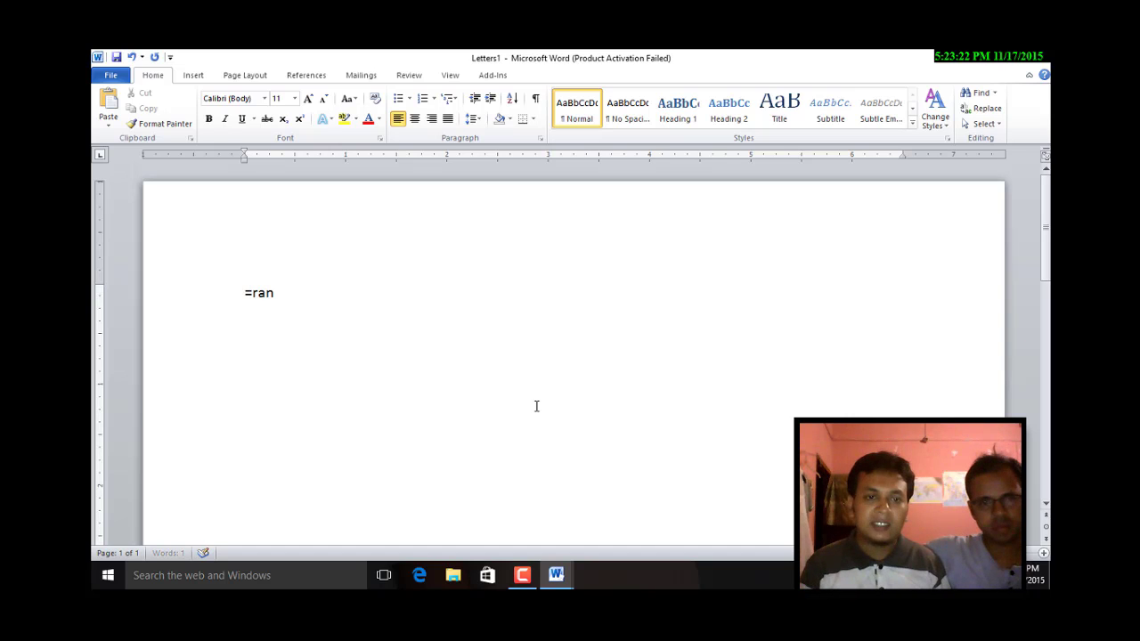
text(d())
key(Return)
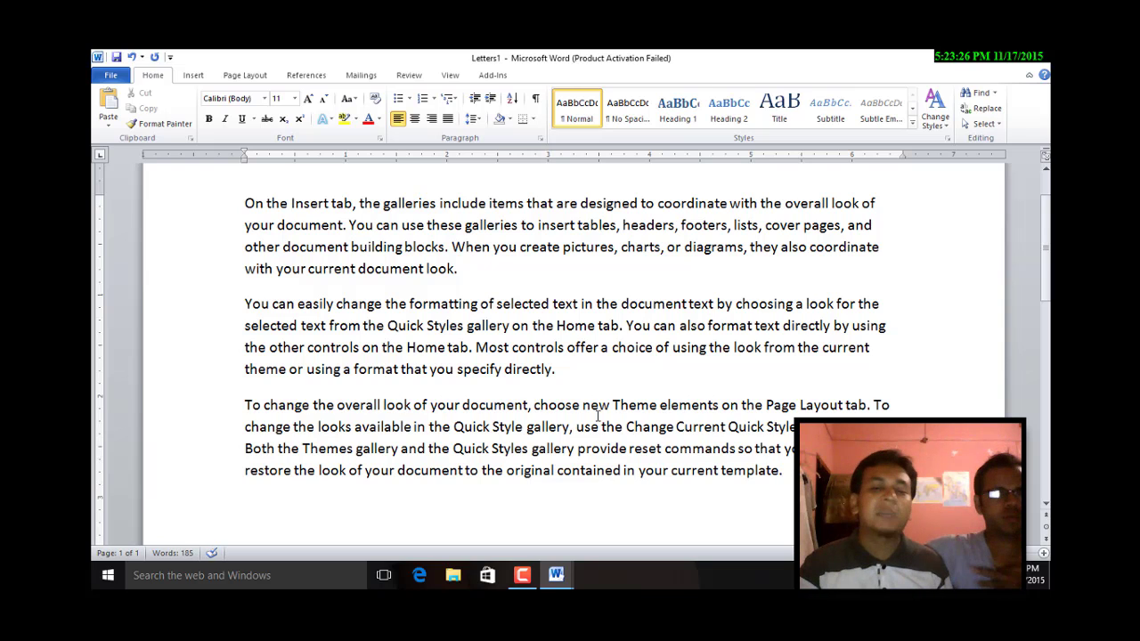
Misspell "Insert" as "Insart" in the first sentence of the first paragraph.
scroll(598, 415, up, 2)
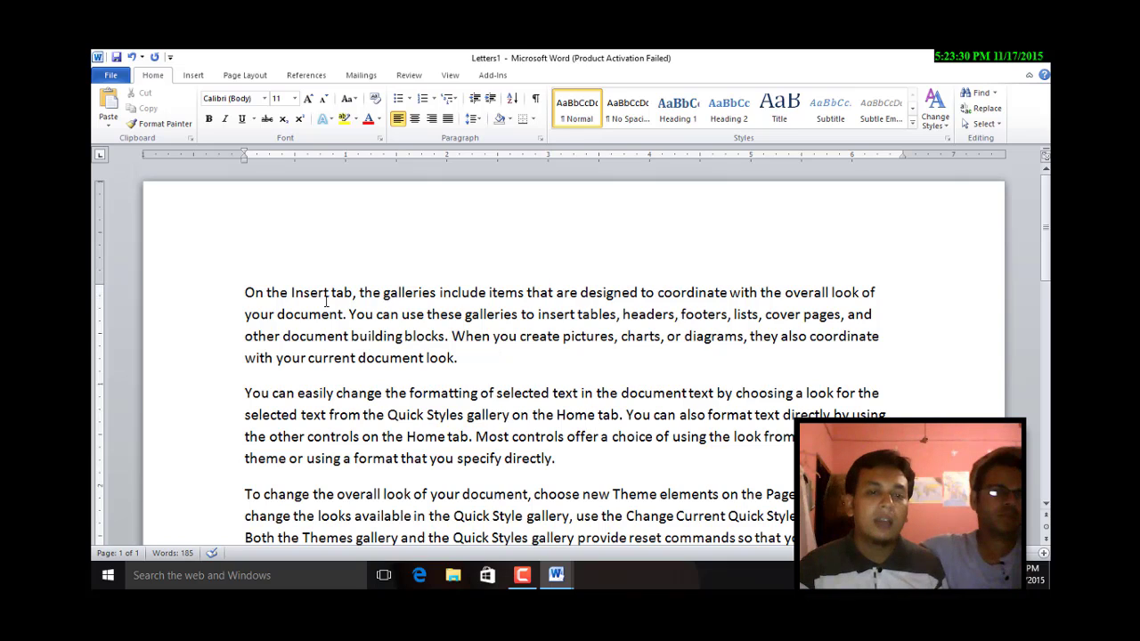
drag(311, 293, 319, 292)
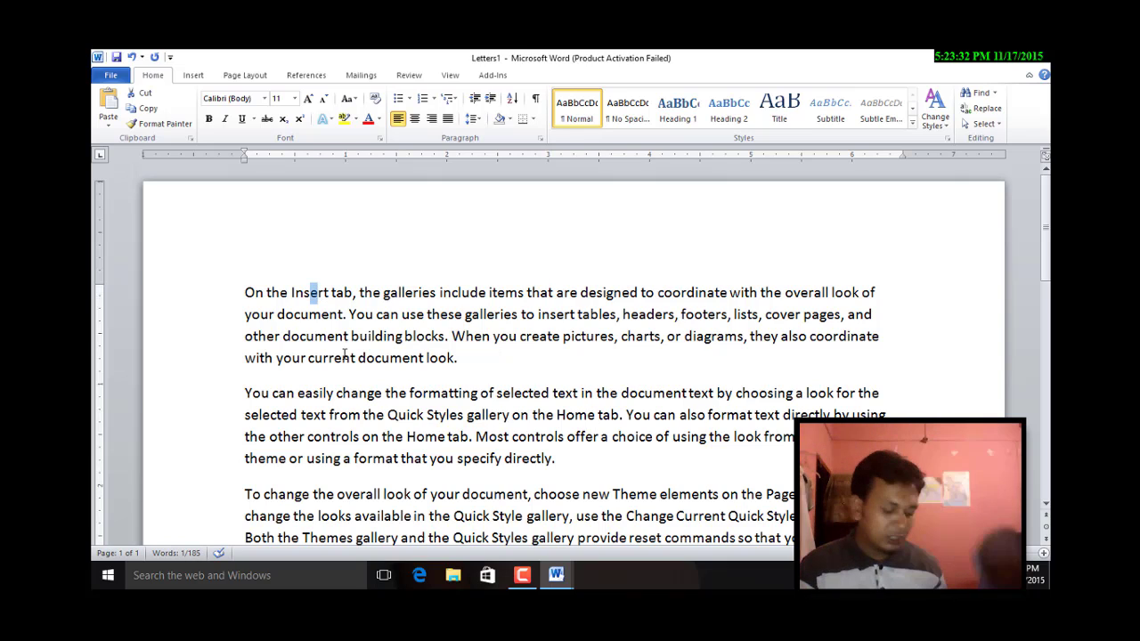
text(ar)
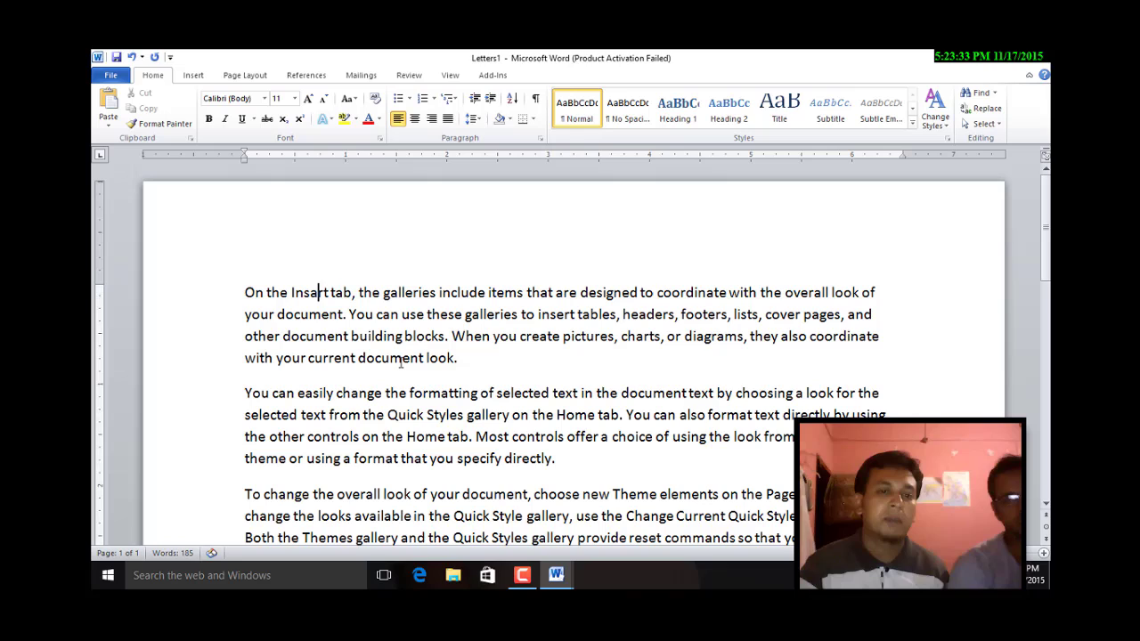
click(415, 314)
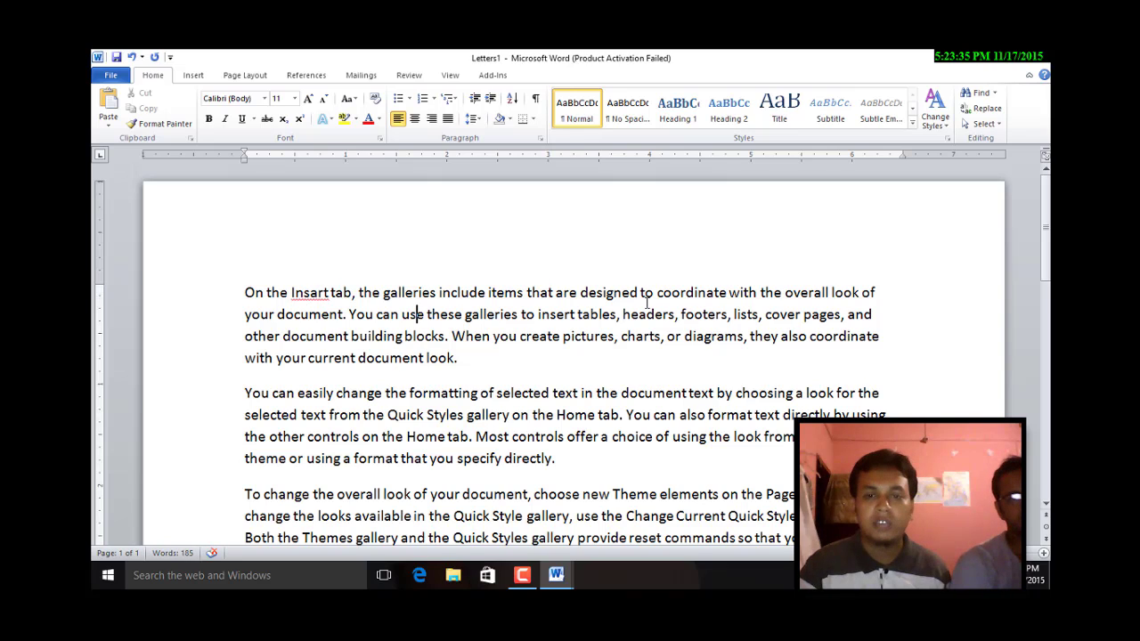
Misspell "headers" as "heeders" in the first paragraph.
click(647, 314)
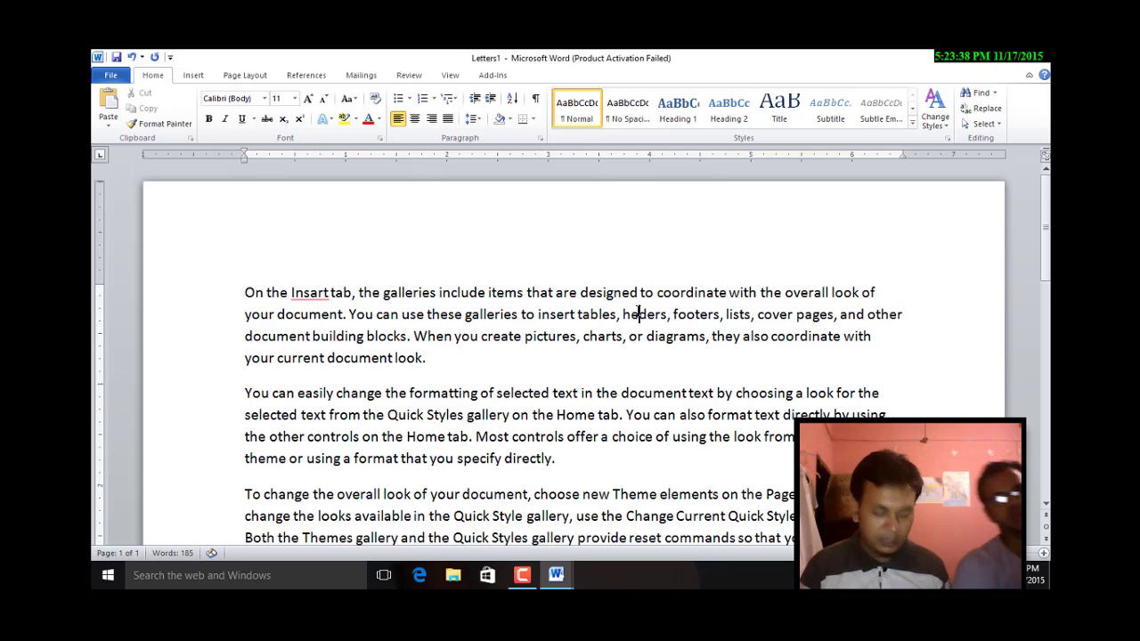
key(BackSpace)
text(e)
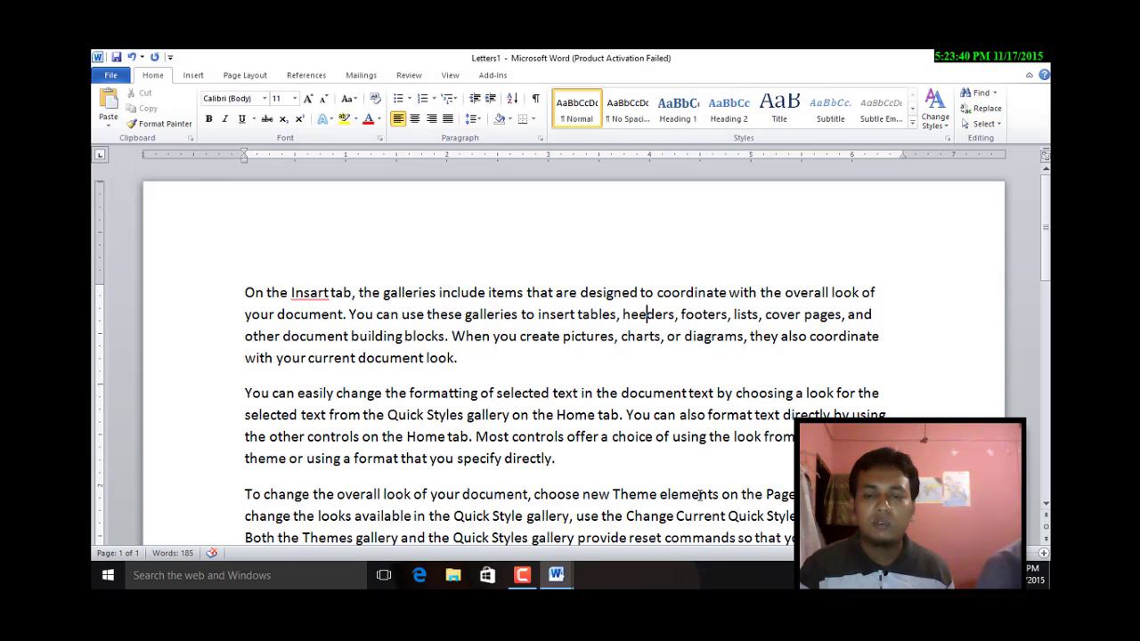
Misspell "elements" as "elemefnts" in the third paragraph's first sentence by inserting a stray f.
text(f)
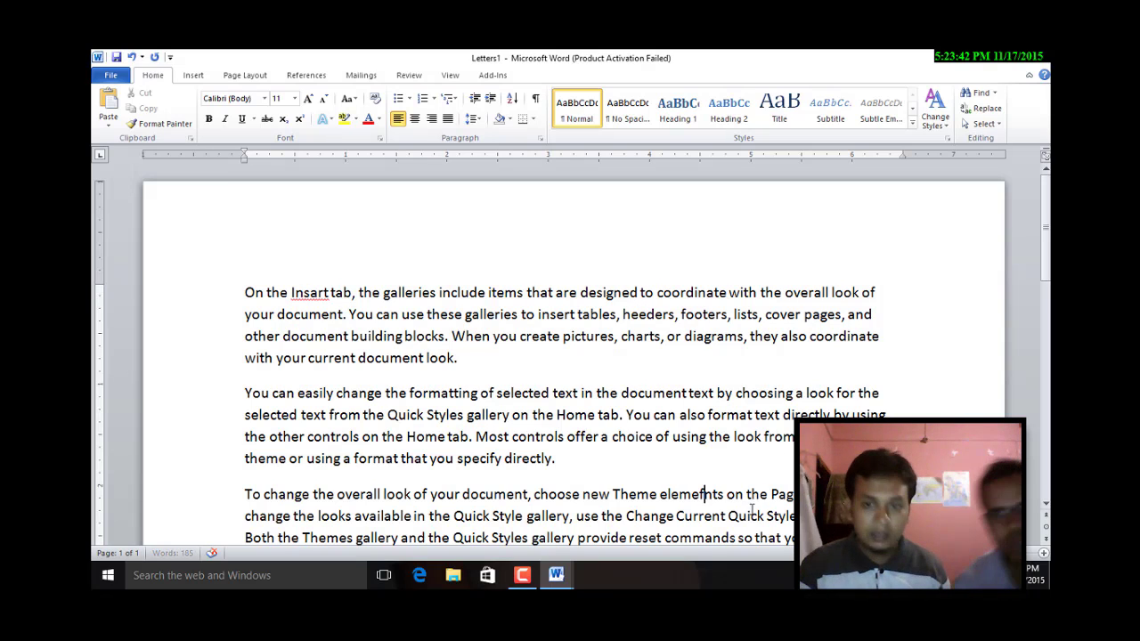
click(752, 513)
scroll(752, 514, down, 2)
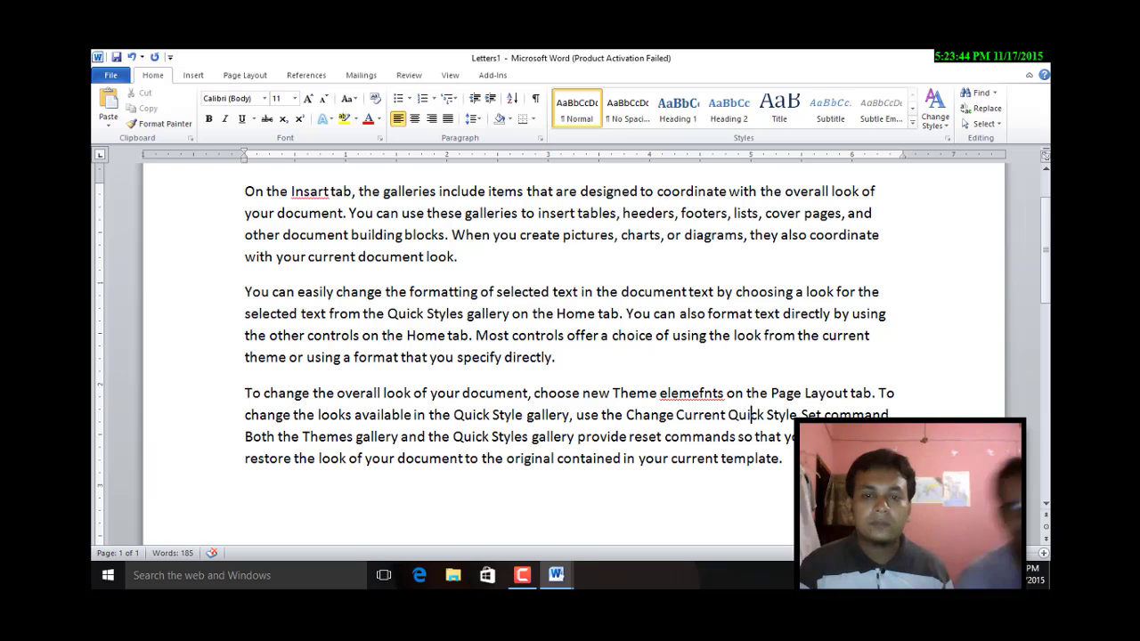
scroll(800, 403, up, 1)
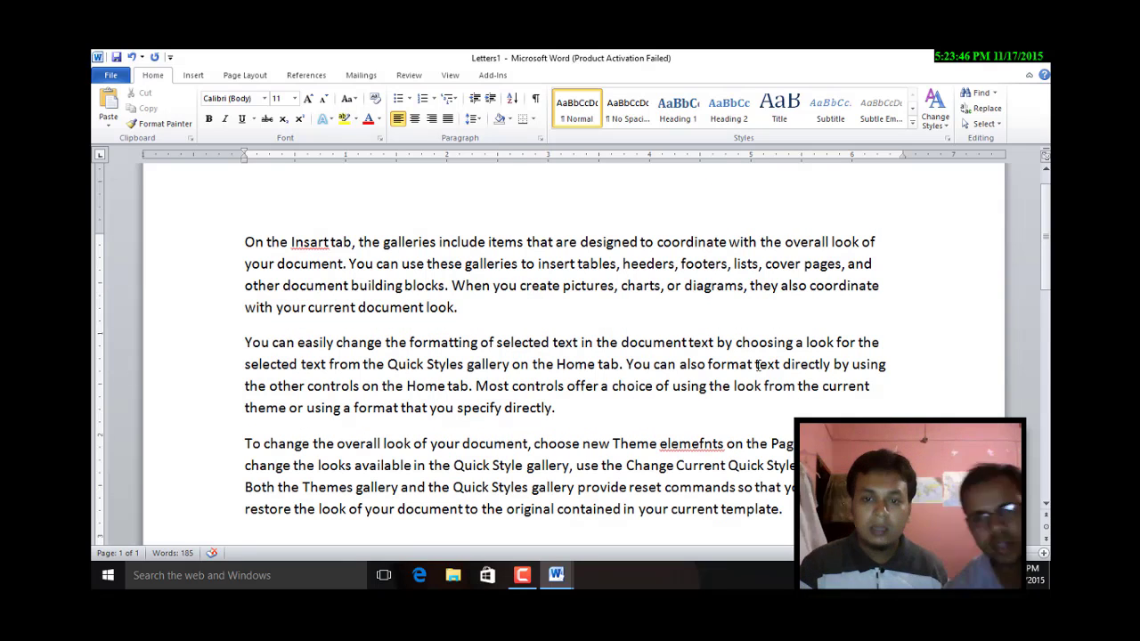
Change "heeders" to "heyders" in the first paragraph.
click(648, 265)
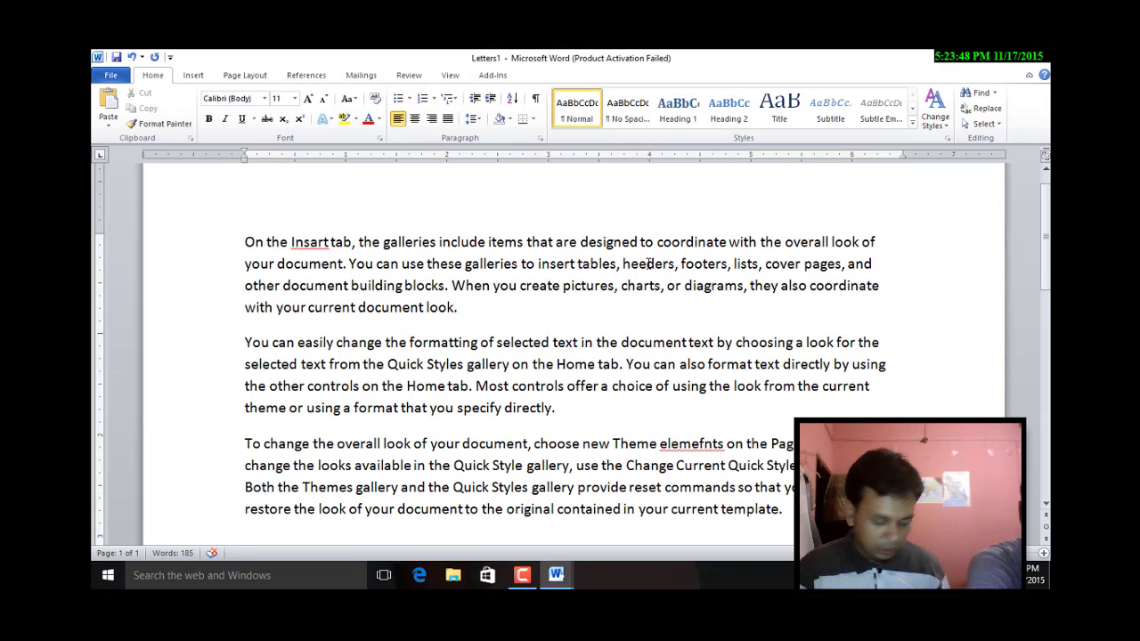
key(BackSpace)
text(y)
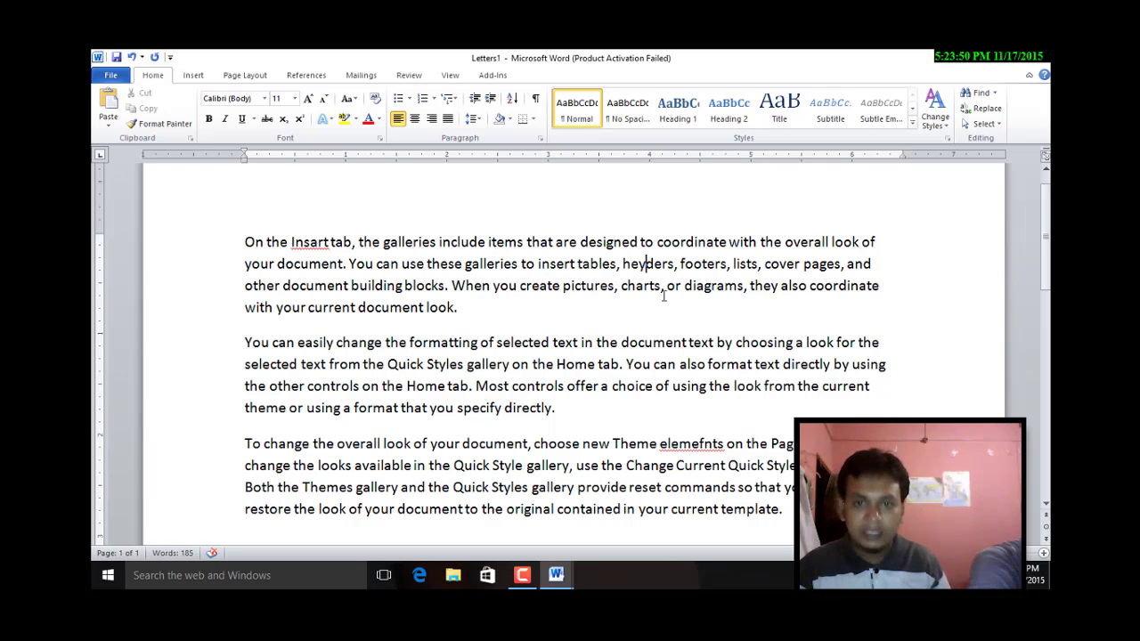
Misspell "gallery" as "gallary" after the word "Themes" in the third paragraph.
scroll(713, 437, down, 1)
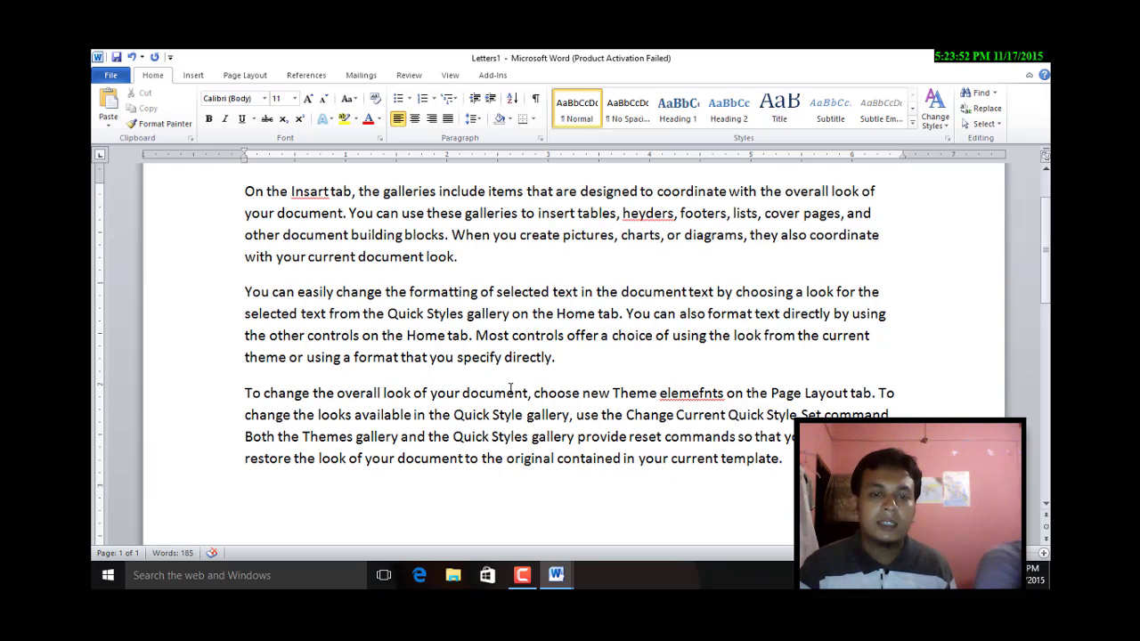
drag(379, 436, 387, 437)
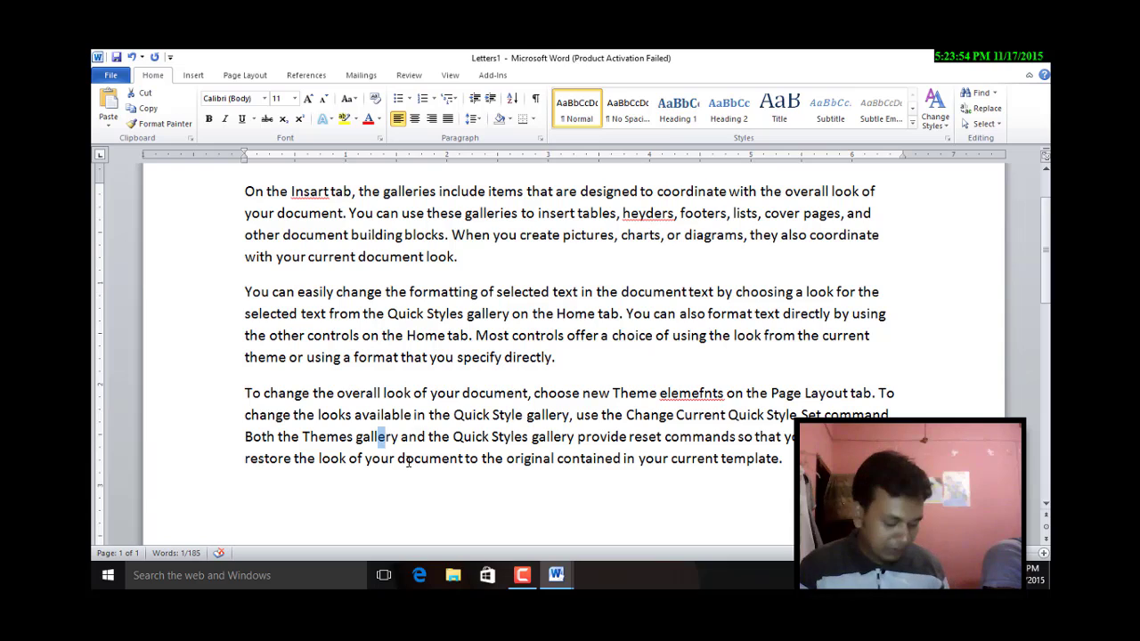
text(a)
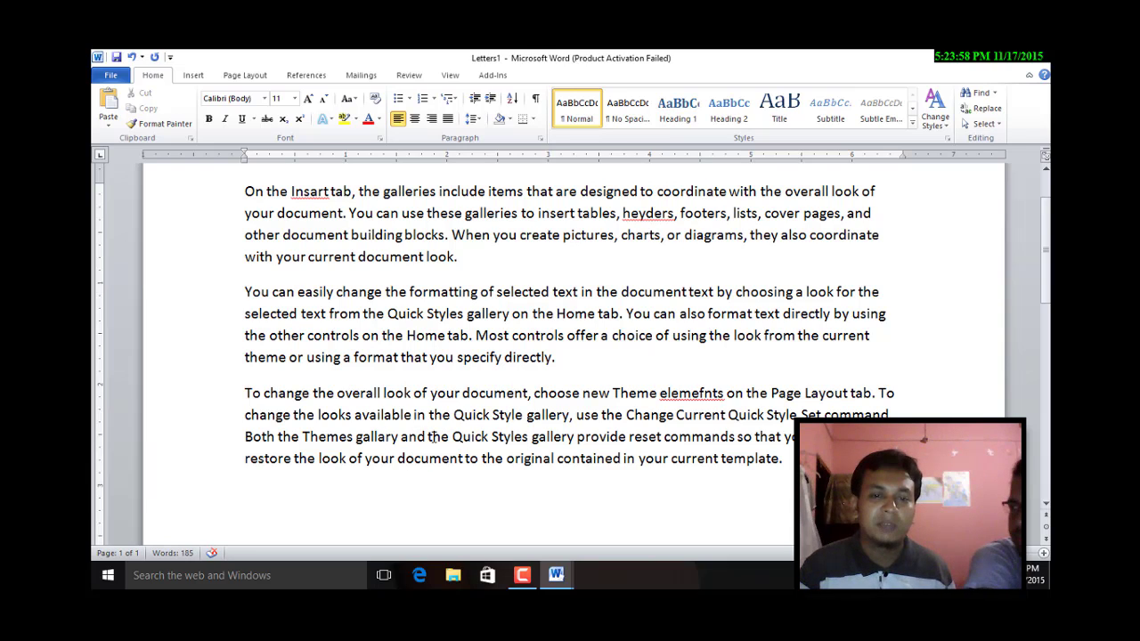
click(431, 436)
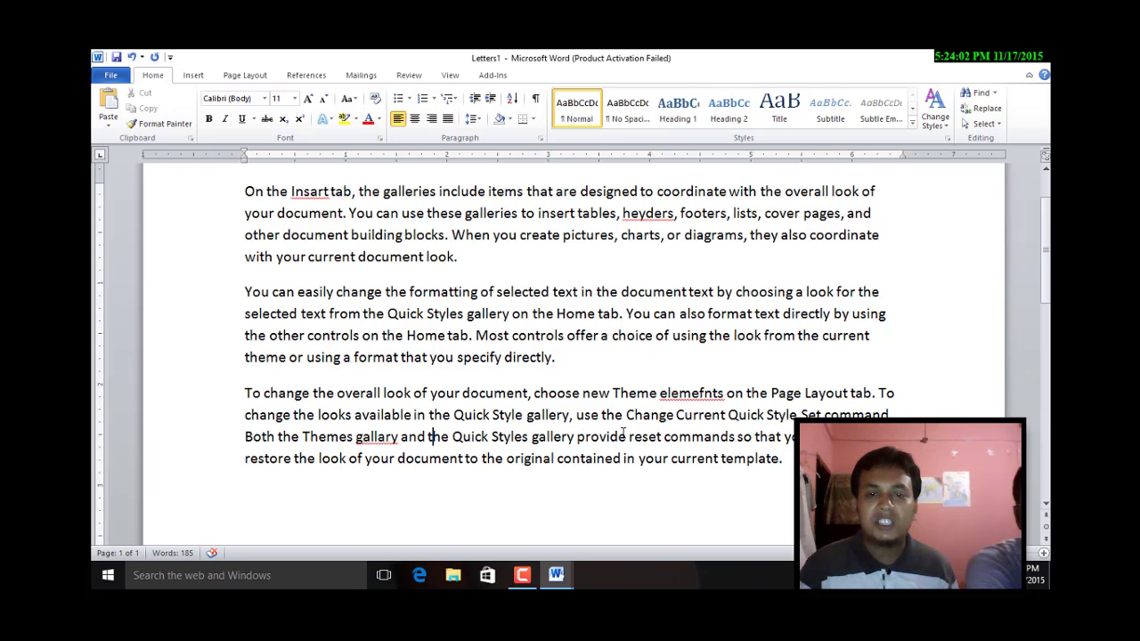
Change "change" to the ungrammatical "changes" in the second paragraph's opening sentence.
scroll(624, 435, up, 2)
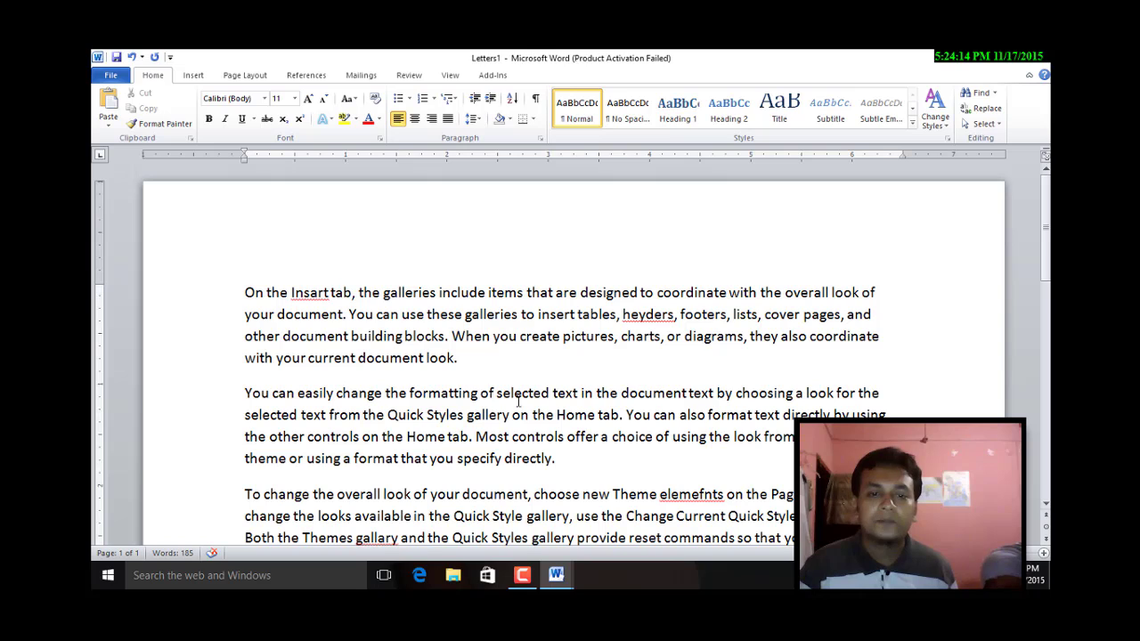
click(383, 393)
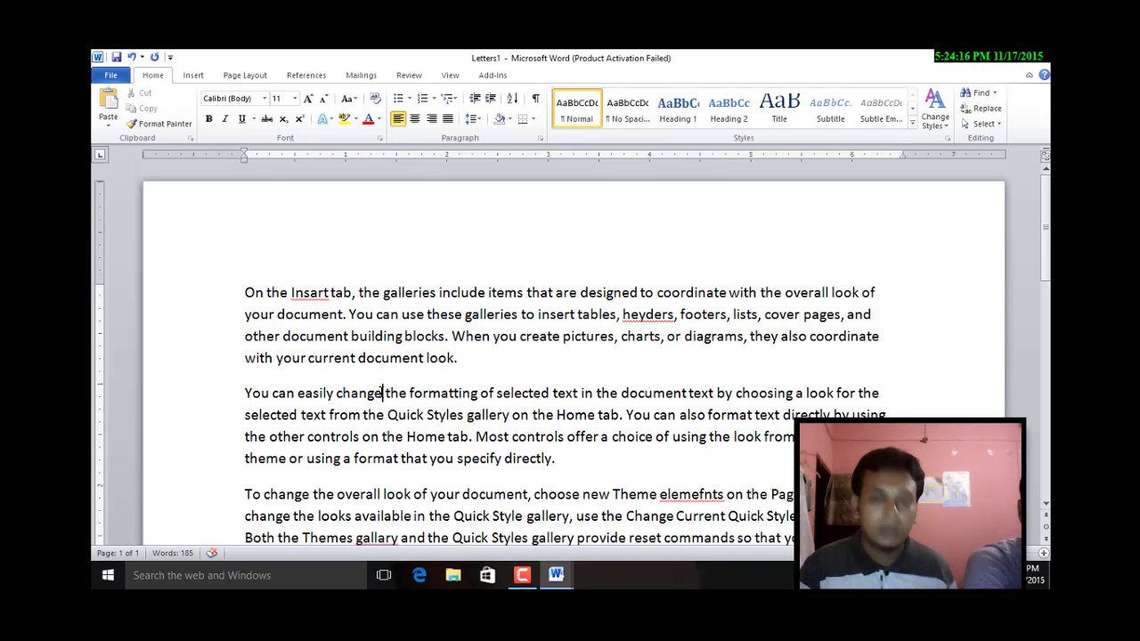
text(s)
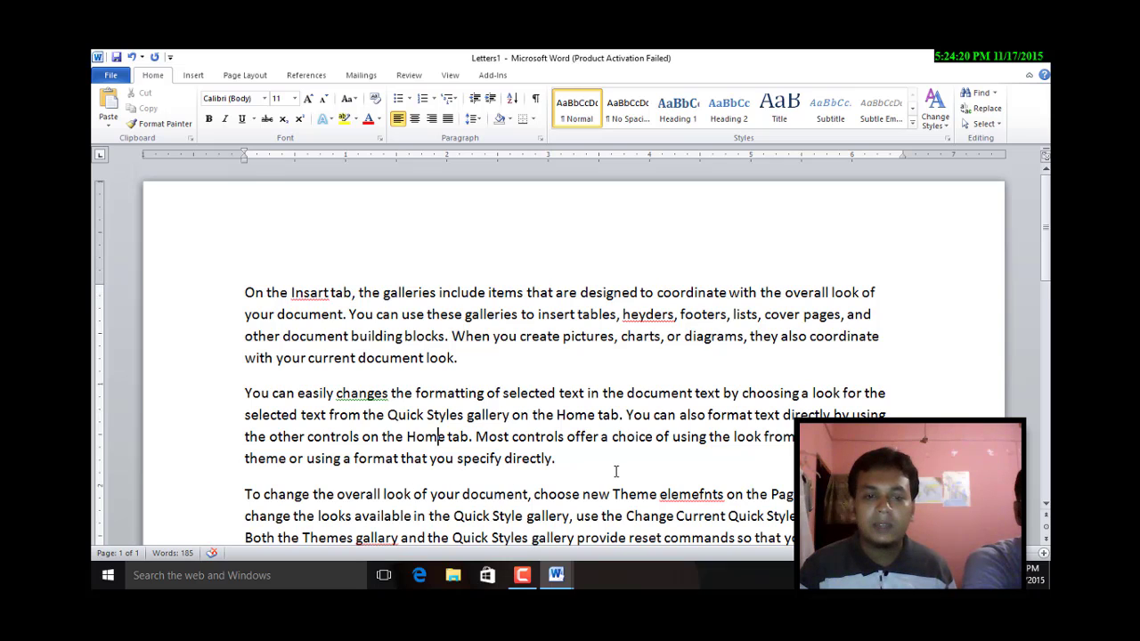
Change "change" to "changing" at the beginning of the third paragraph.
scroll(615, 472, down, 1)
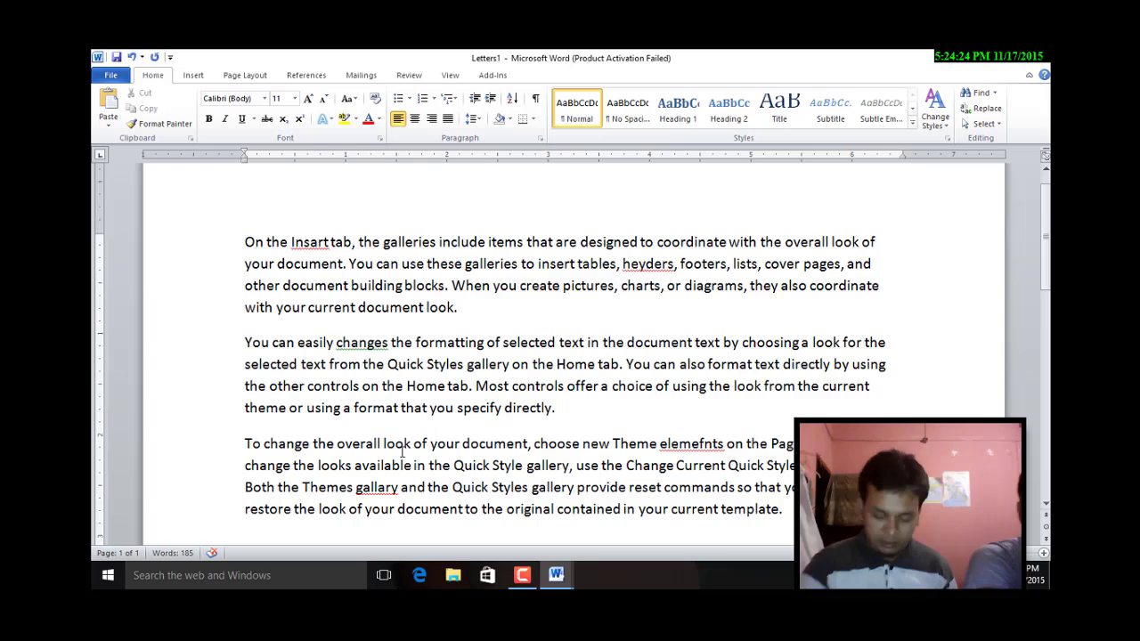
drag(306, 448, 310, 448)
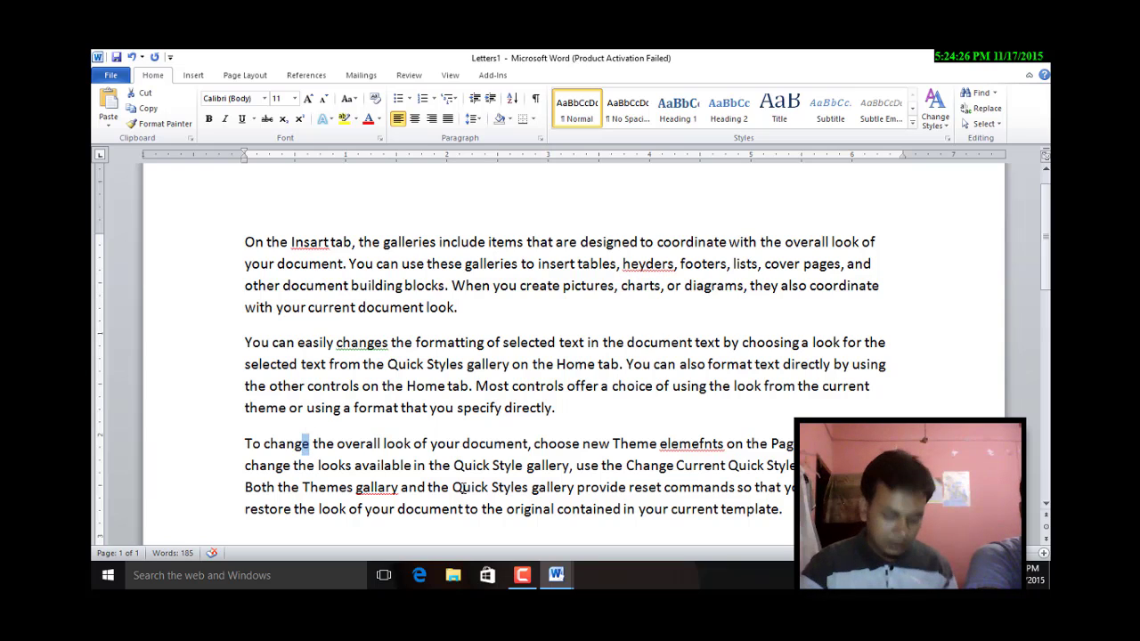
text(ing)
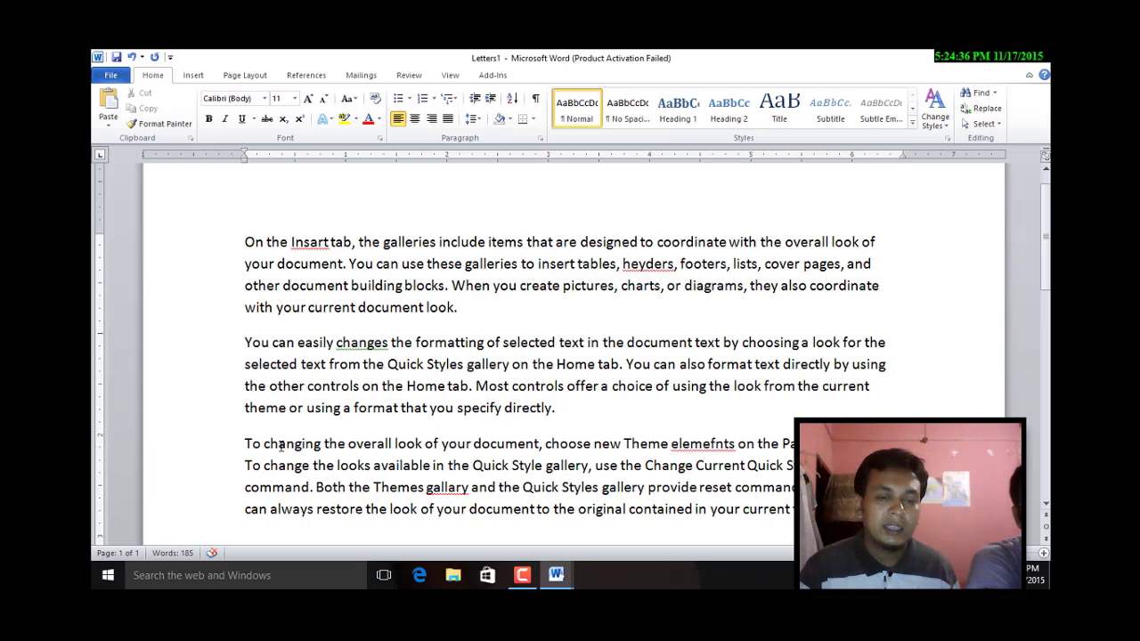
Insert the word "making" after "changing" at the start of the third paragraph.
click(327, 445)
key(BackSpace)
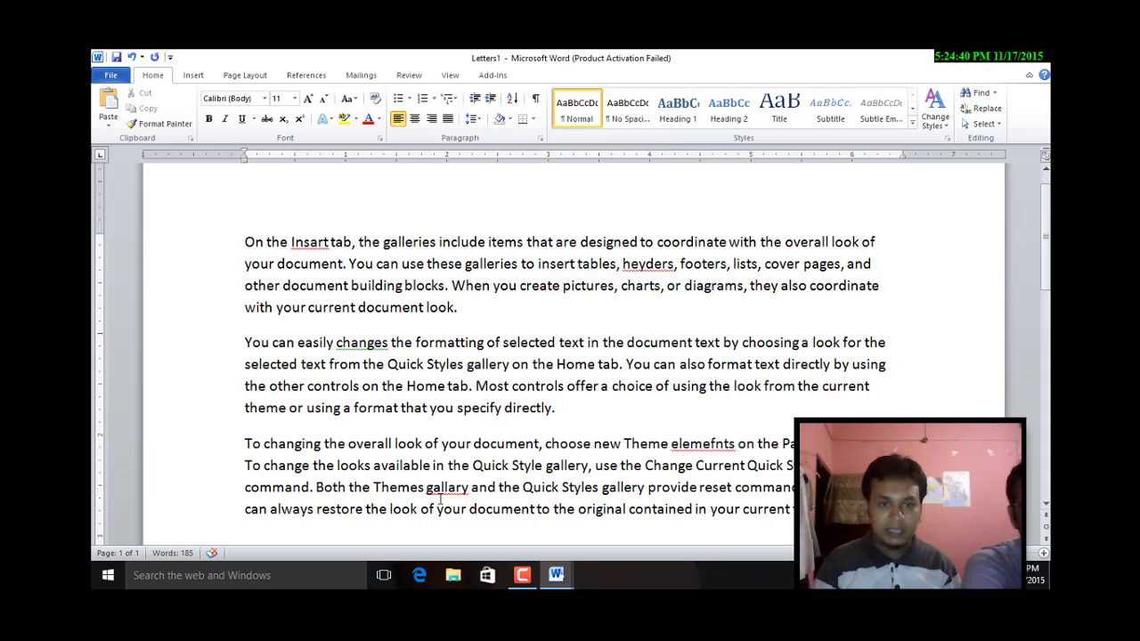
text(g)
key(BackSpace)
key(BackSpace)
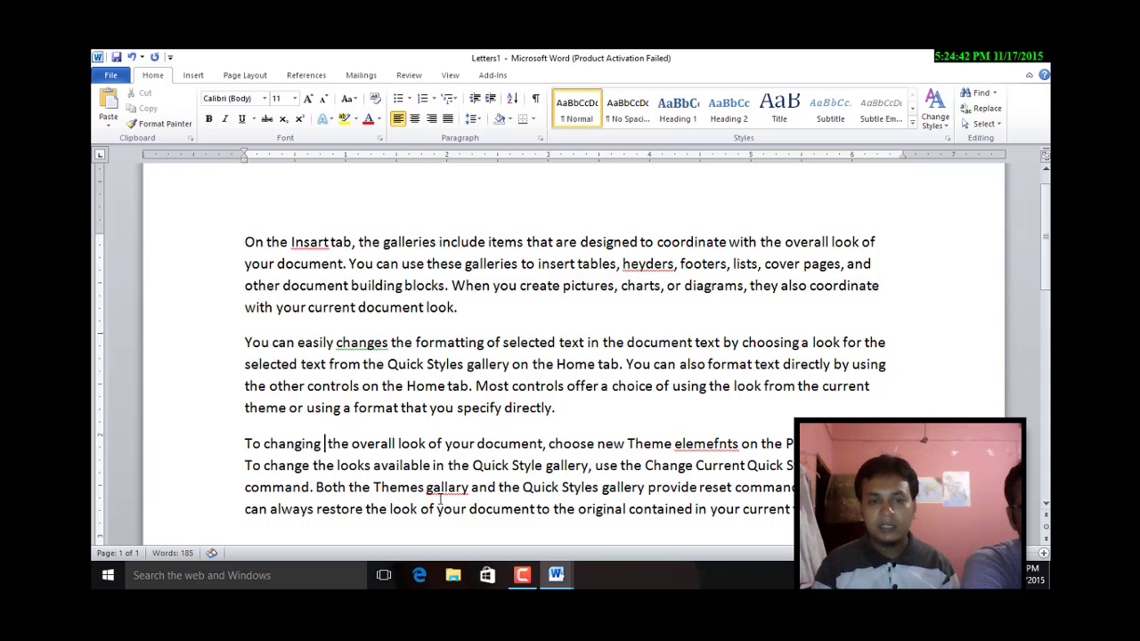
text(making)
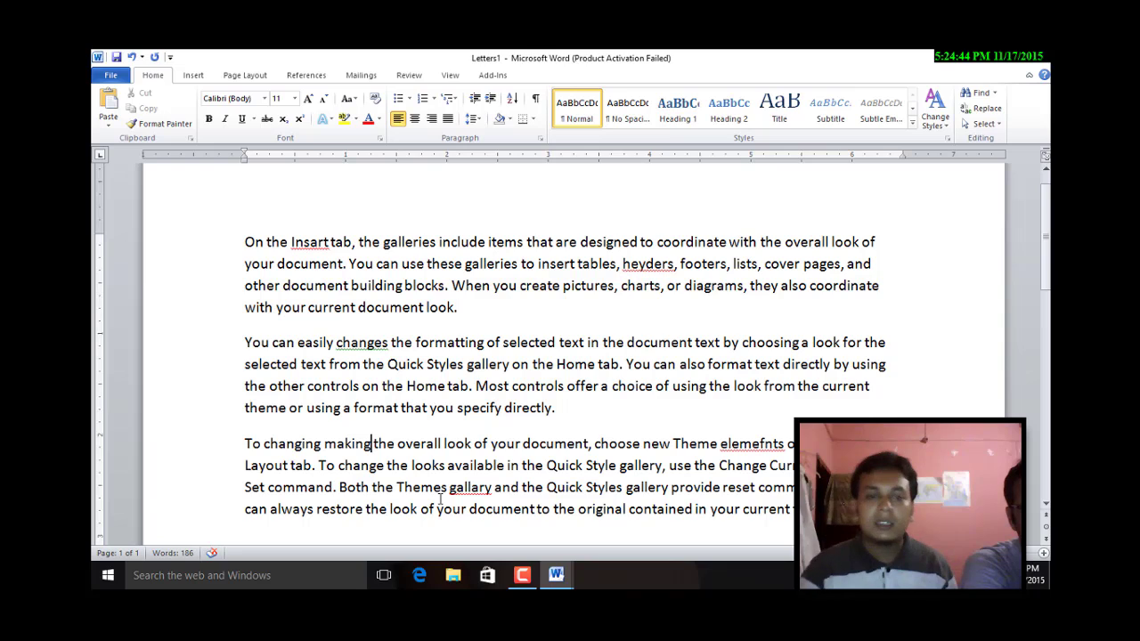
Replace the final "ng" of "changing" with "e" in the third paragraph, making it "changie".
click(472, 445)
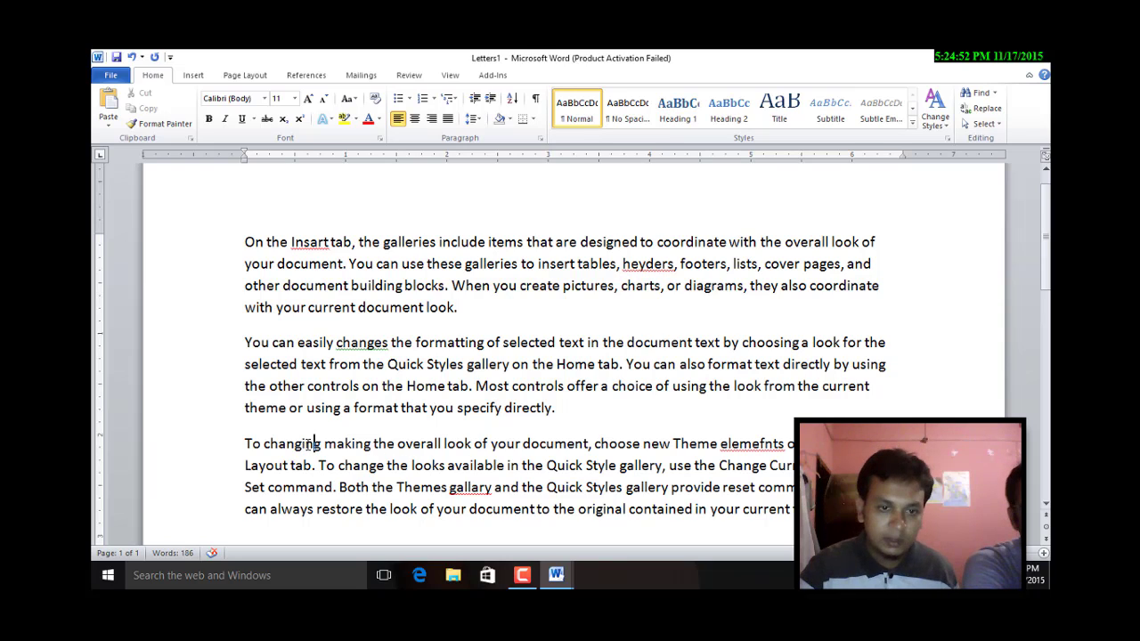
drag(306, 444, 319, 444)
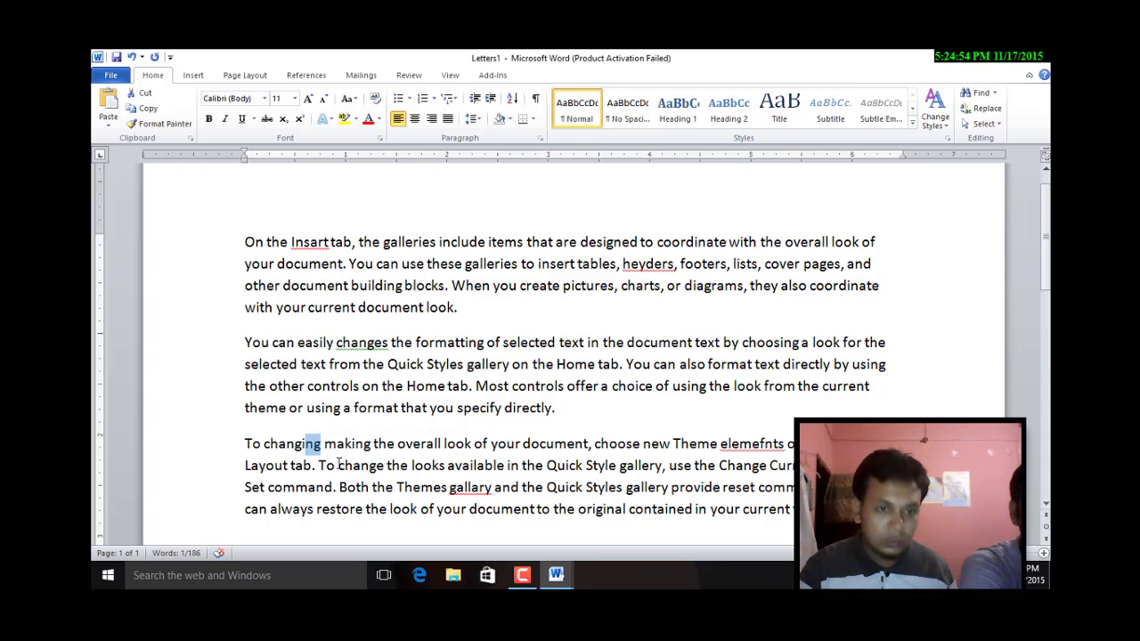
text(e)
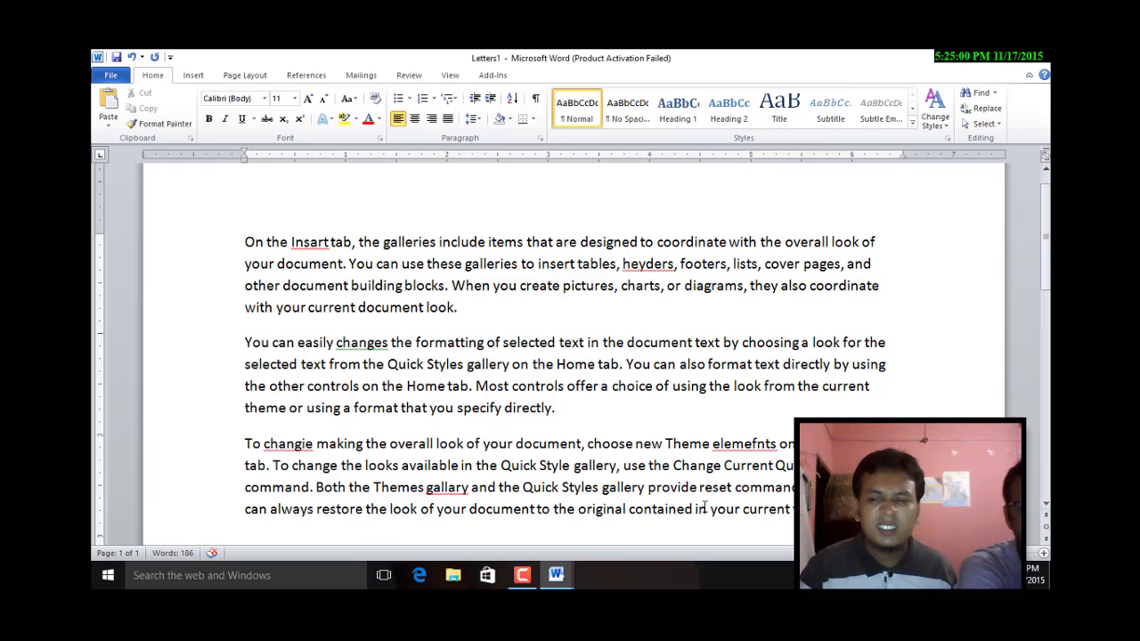
Try changing "restore" to "restores" in the last line of the third paragraph, and remove the added s.
click(363, 509)
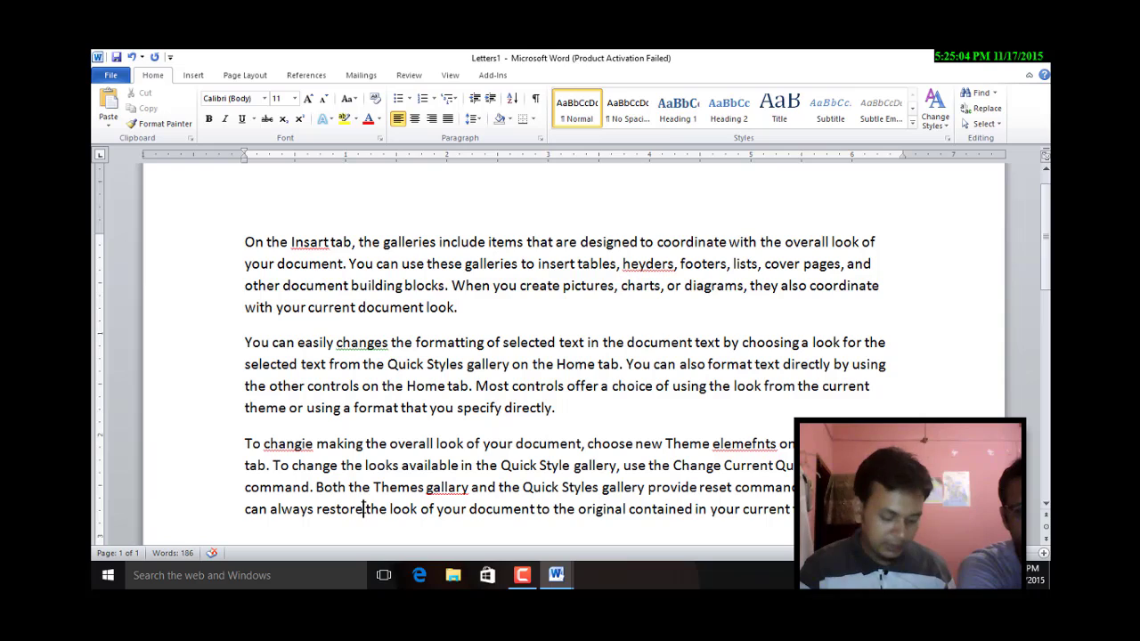
text(s)
click(473, 509)
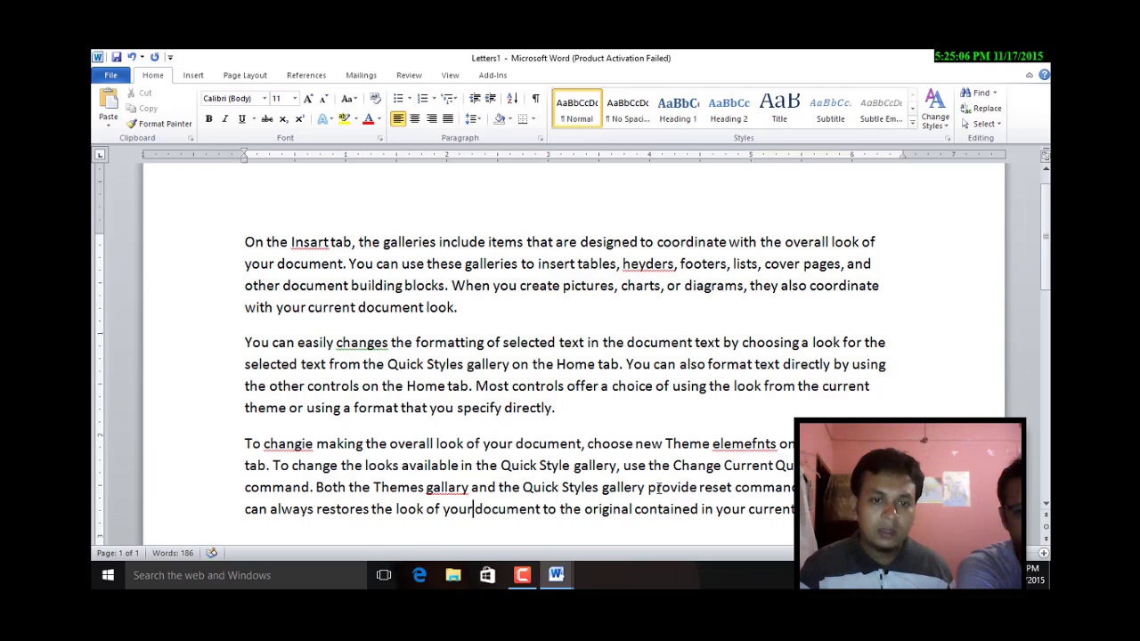
click(369, 510)
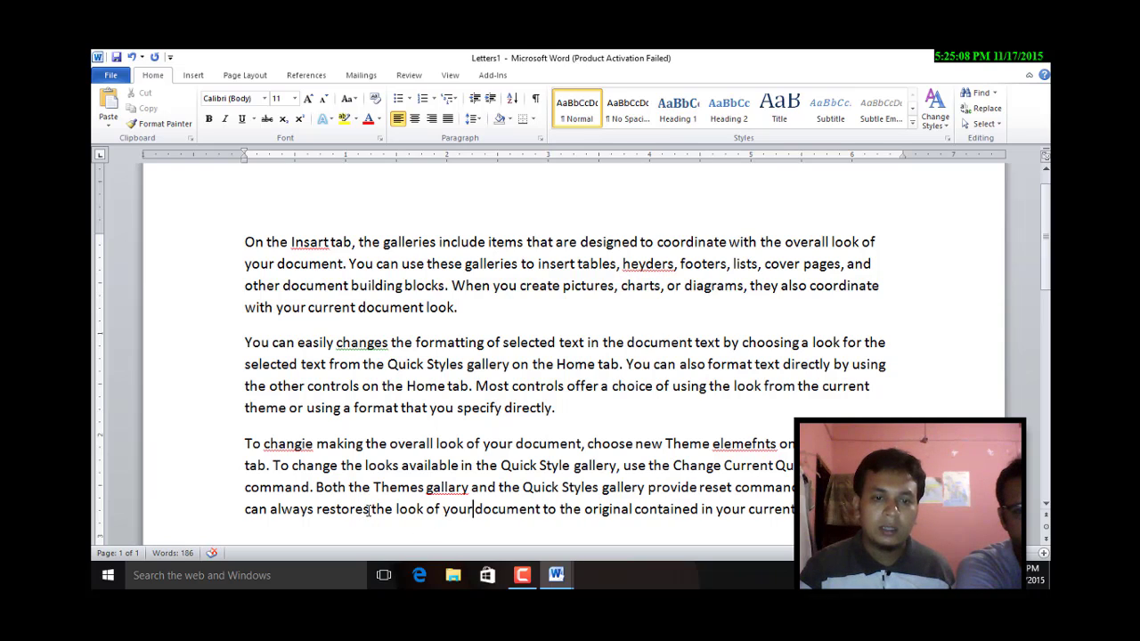
key(BackSpace)
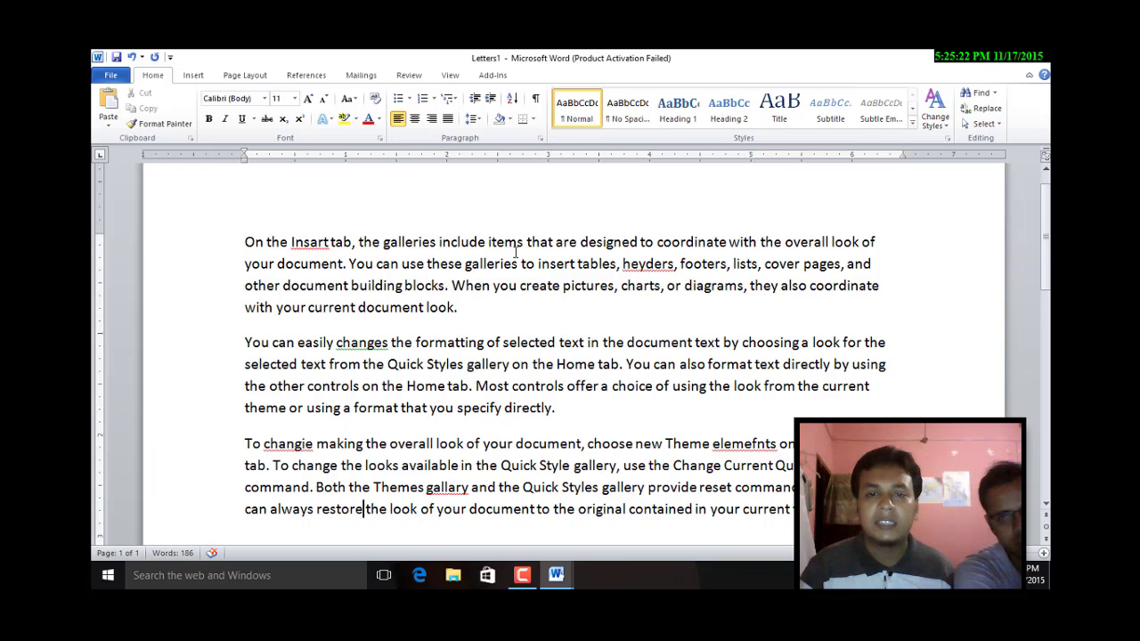
Replace "are" with "is" in the first sentence of the first paragraph.
drag(556, 242, 577, 244)
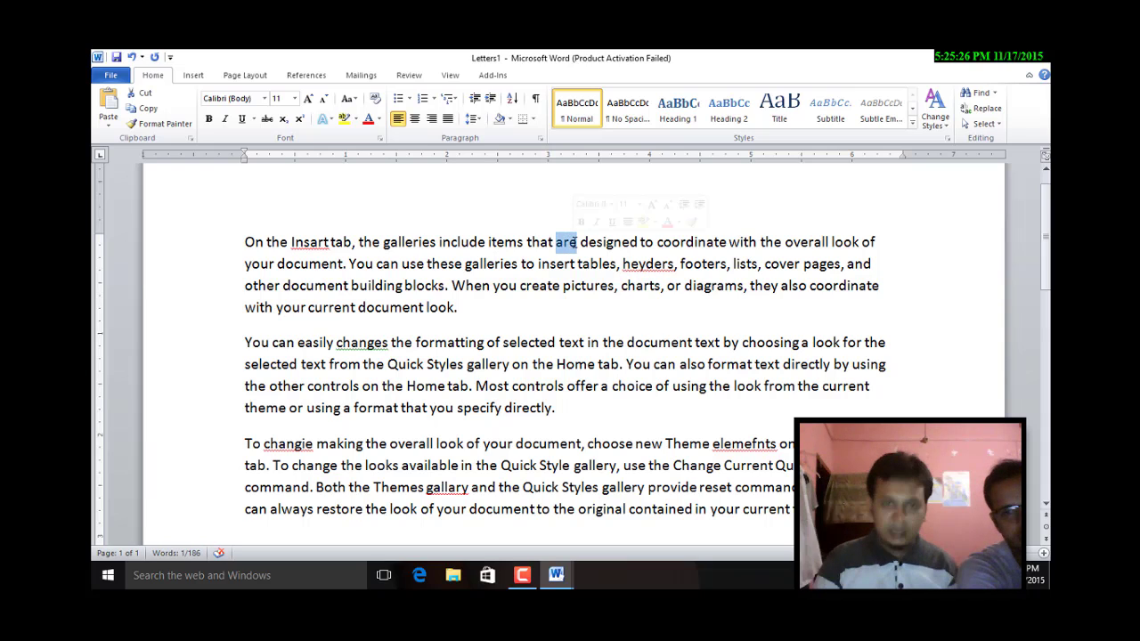
text(is)
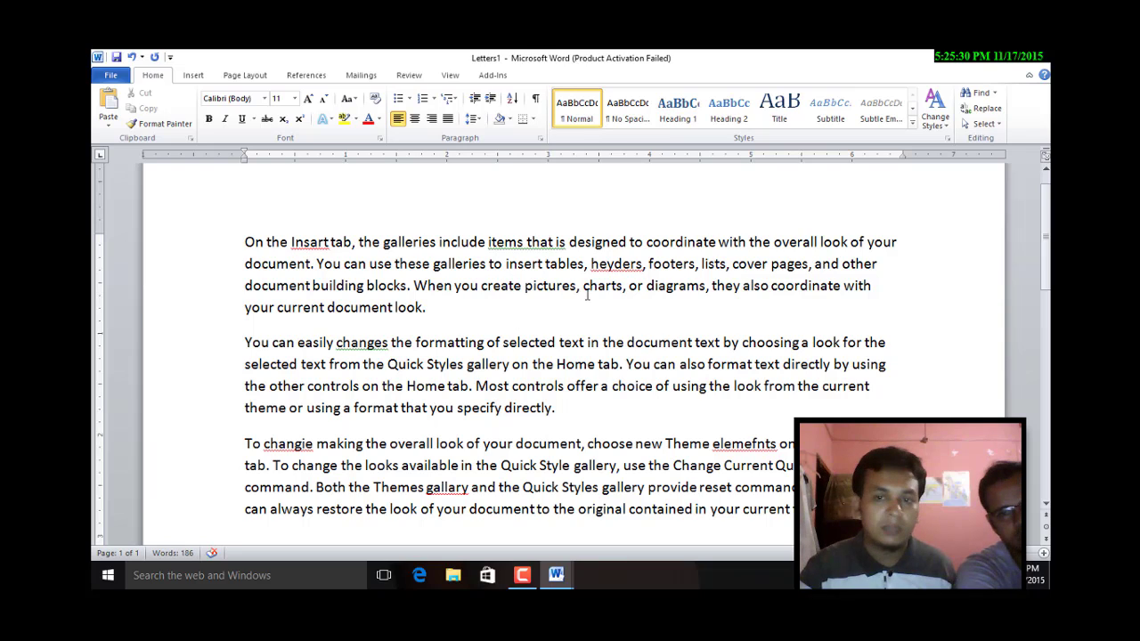
click(509, 285)
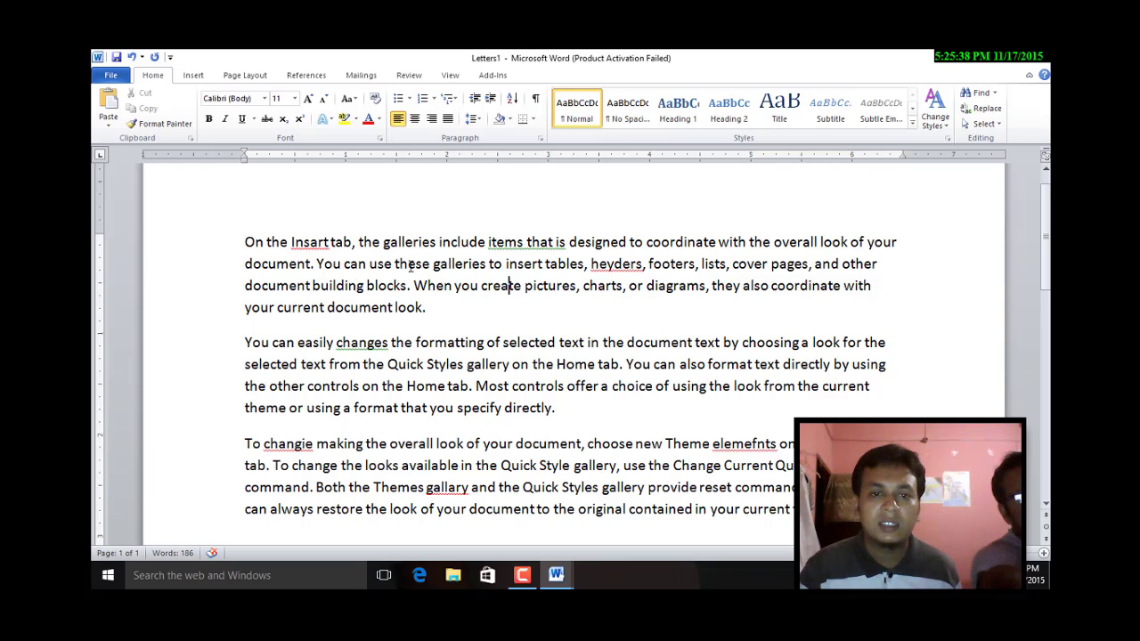
Change "use" to "used" in the second sentence of the first paragraph.
click(391, 265)
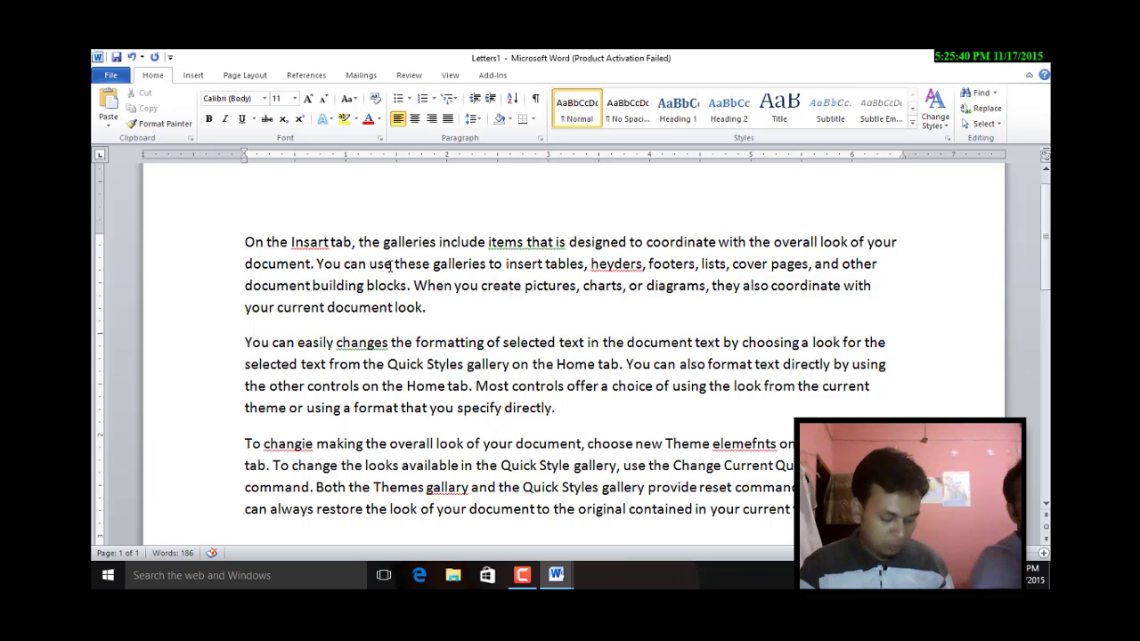
text(d)
click(428, 308)
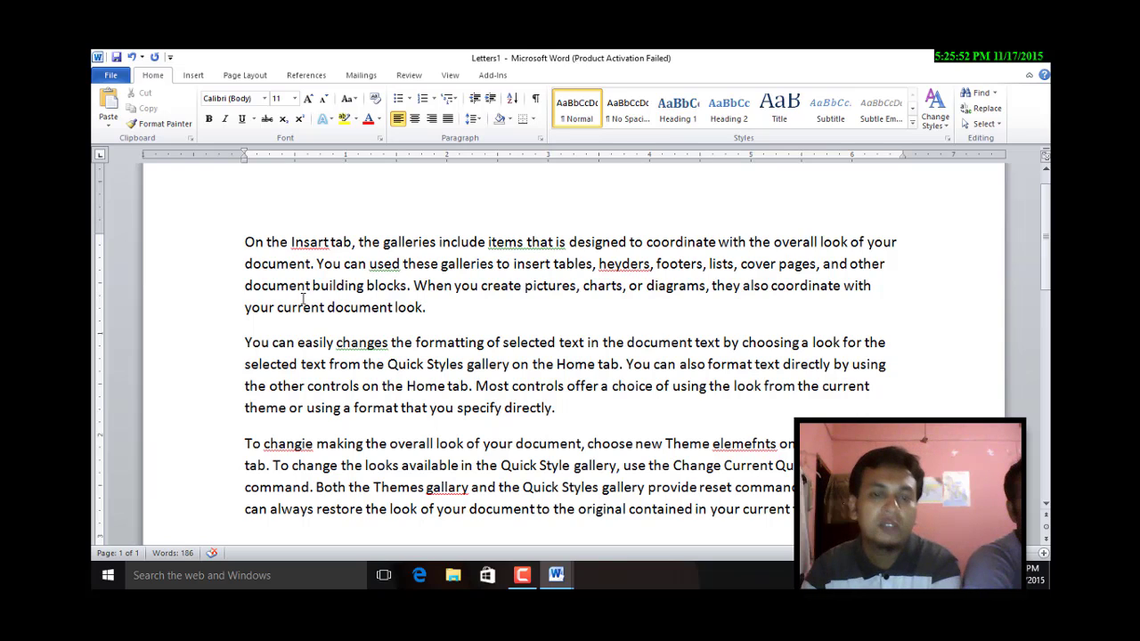
click(289, 245)
drag(301, 249, 326, 249)
click(435, 317)
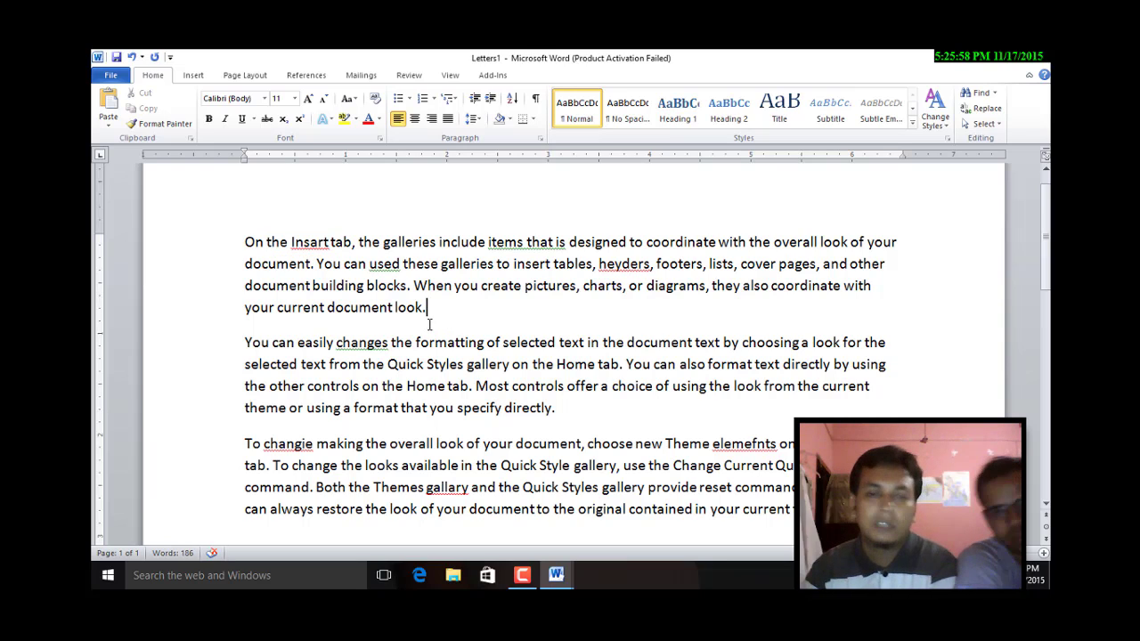
click(520, 248)
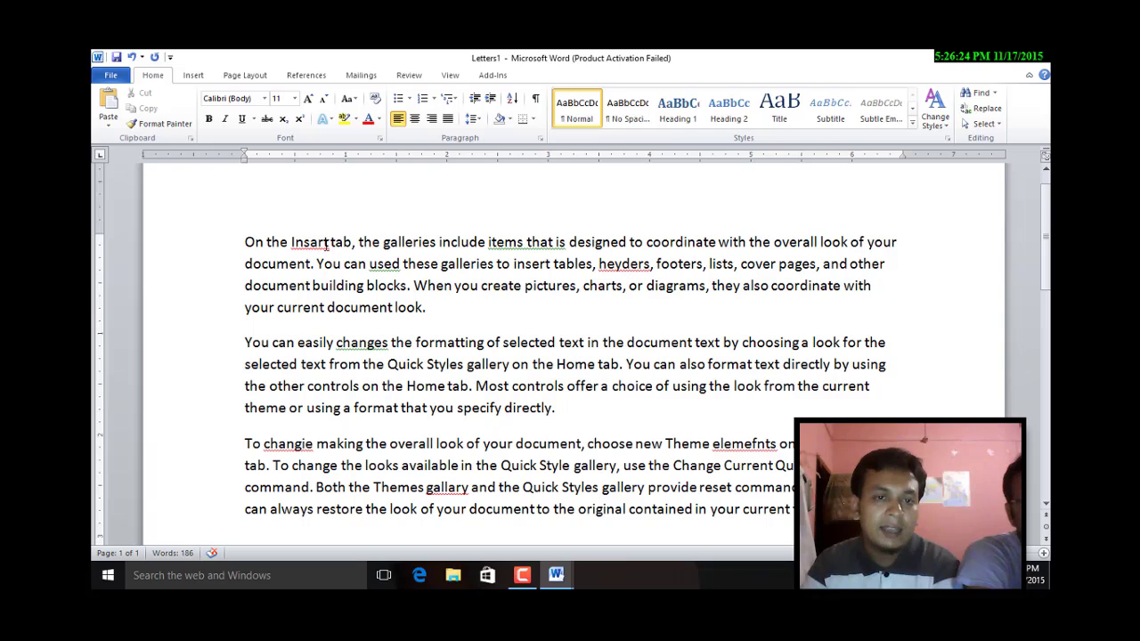
Try correcting "Insart" by replacing its "a" with "e", and undo the correction.
drag(318, 243, 310, 243)
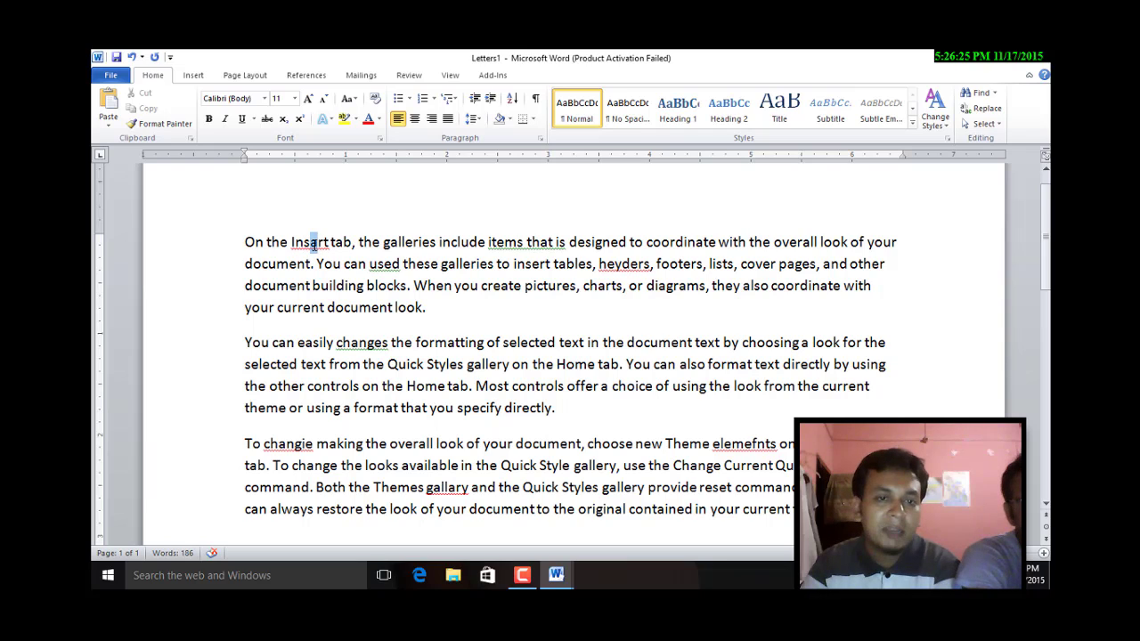
text(e)
click(349, 287)
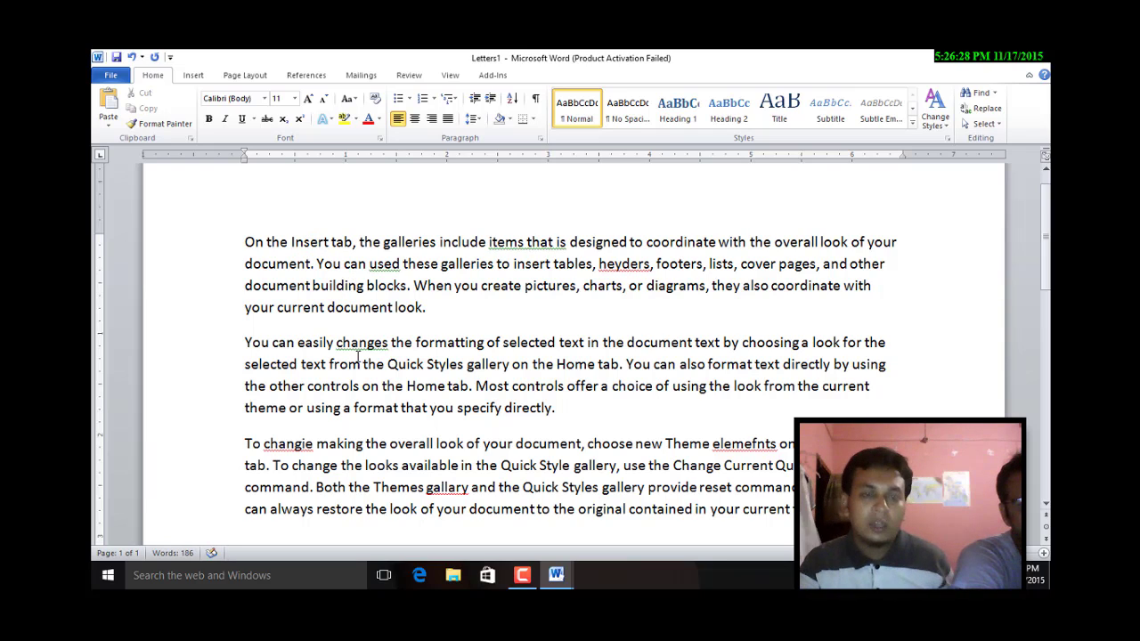
key(ctrl+z)
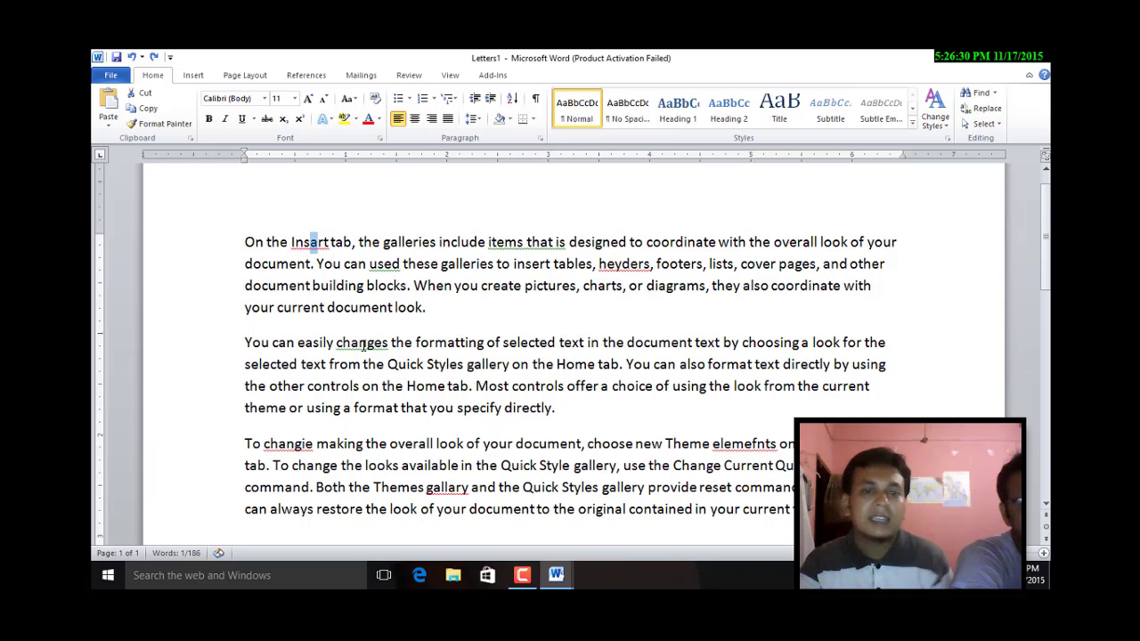
click(347, 286)
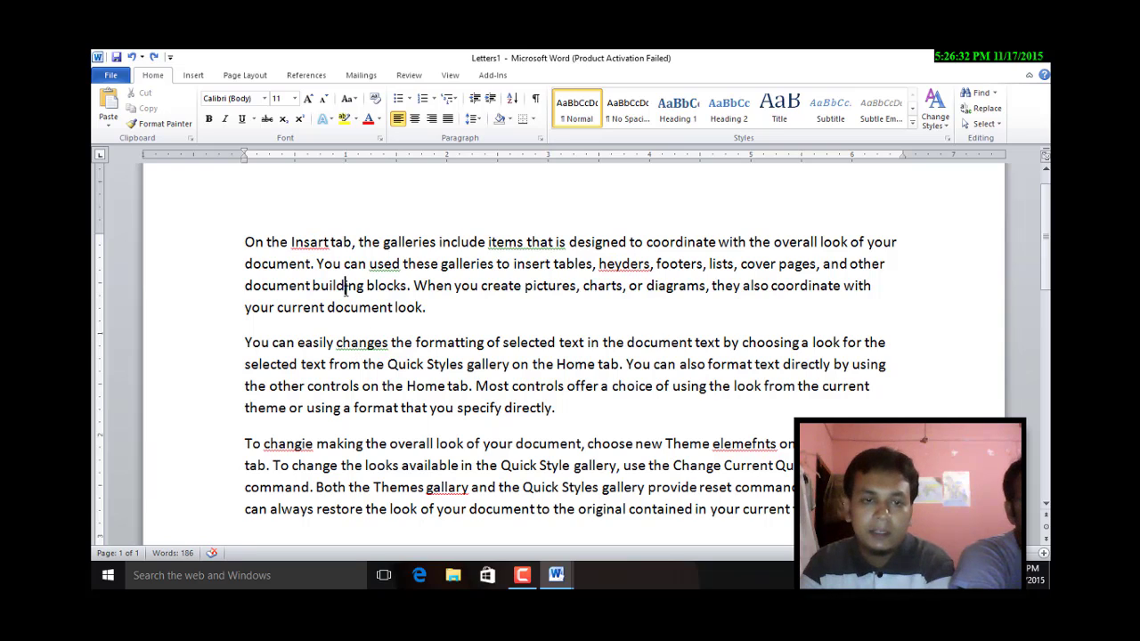
Correct "Insart" to "Insert" and "heyders" to "headers" in the first paragraph using the suggested spellings.
right_click(304, 242)
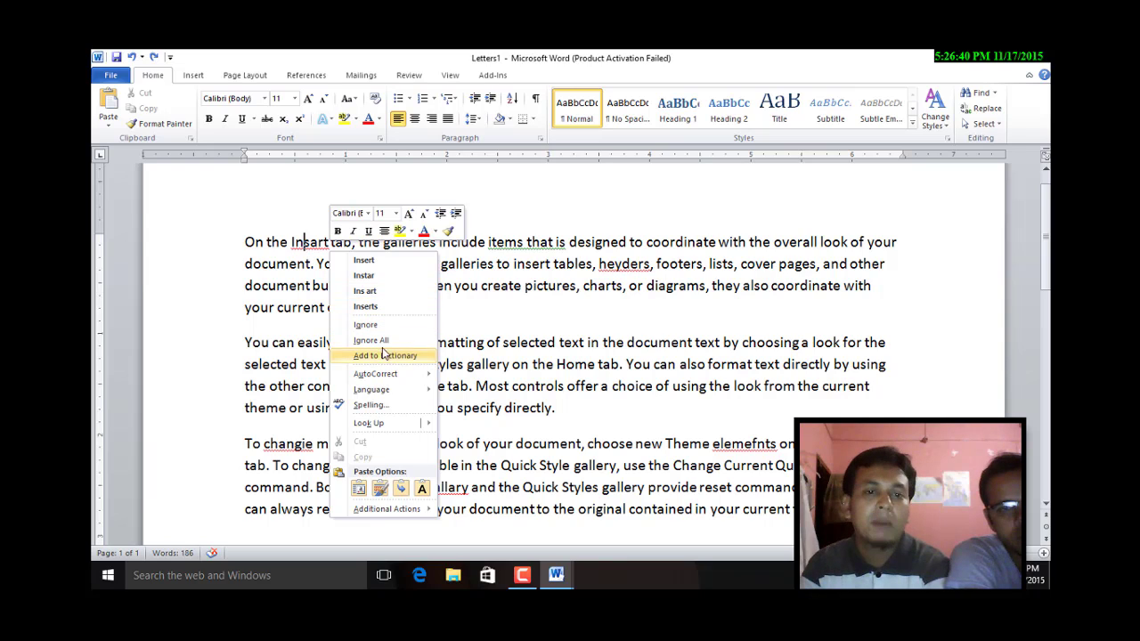
click(381, 264)
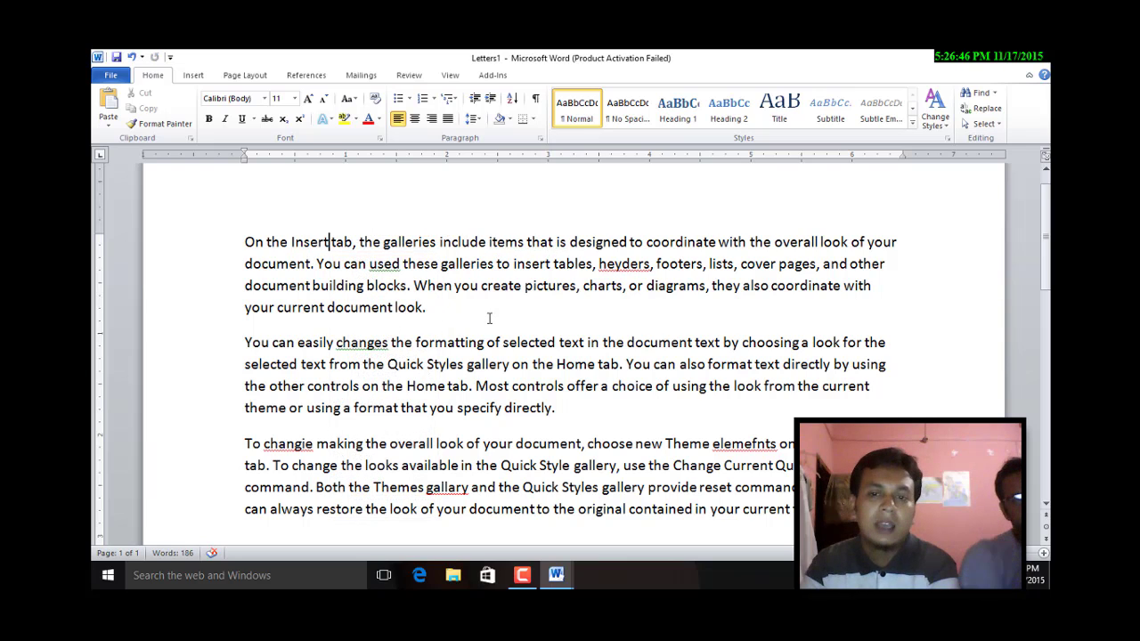
right_click(633, 266)
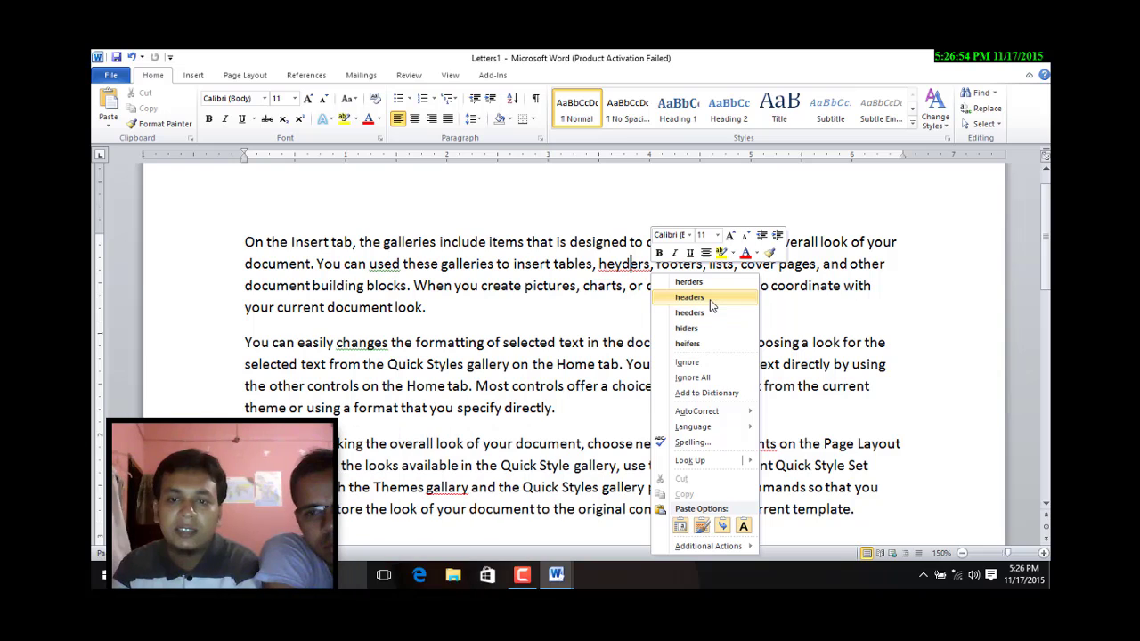
click(711, 303)
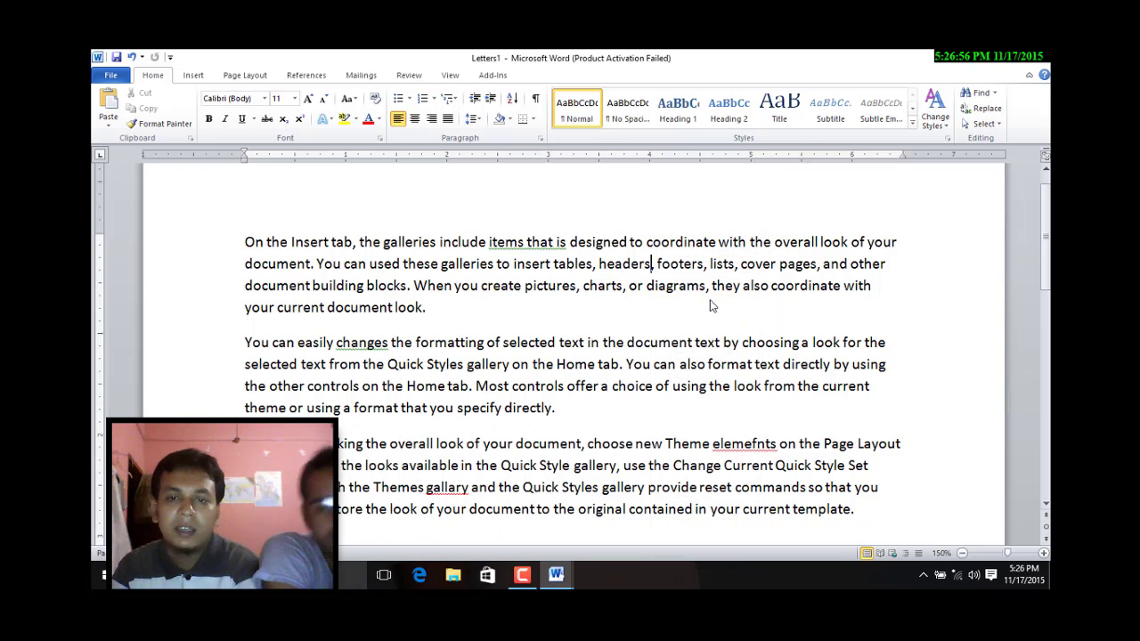
click(595, 365)
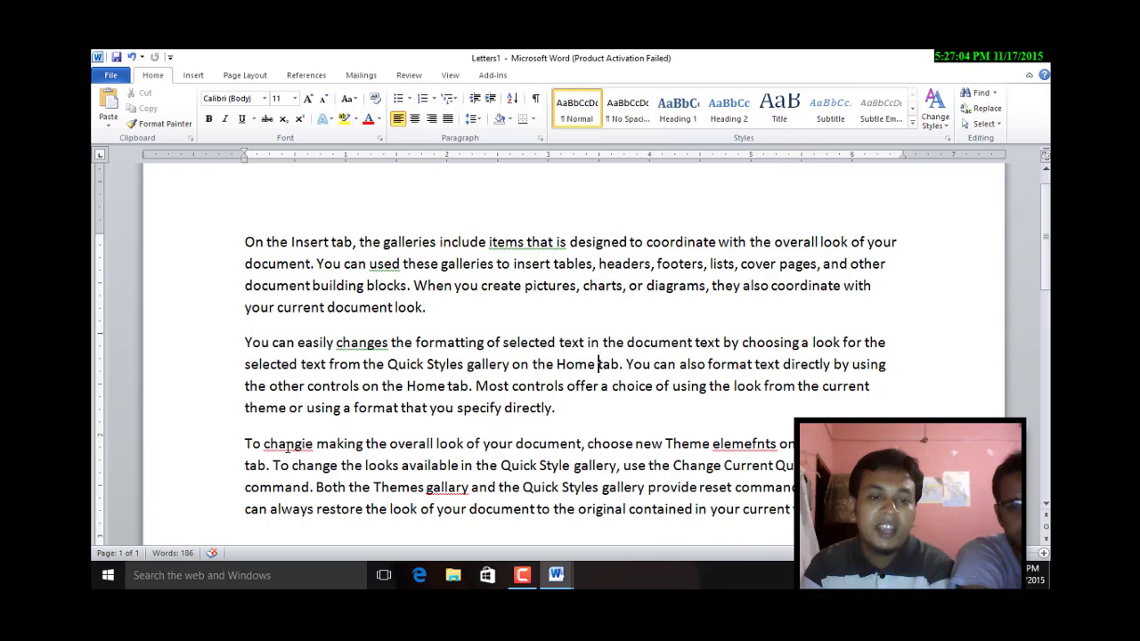
Apply the suggested spellings "change", "gallery" and "elements" to the misspelled words in the third paragraph.
right_click(288, 448)
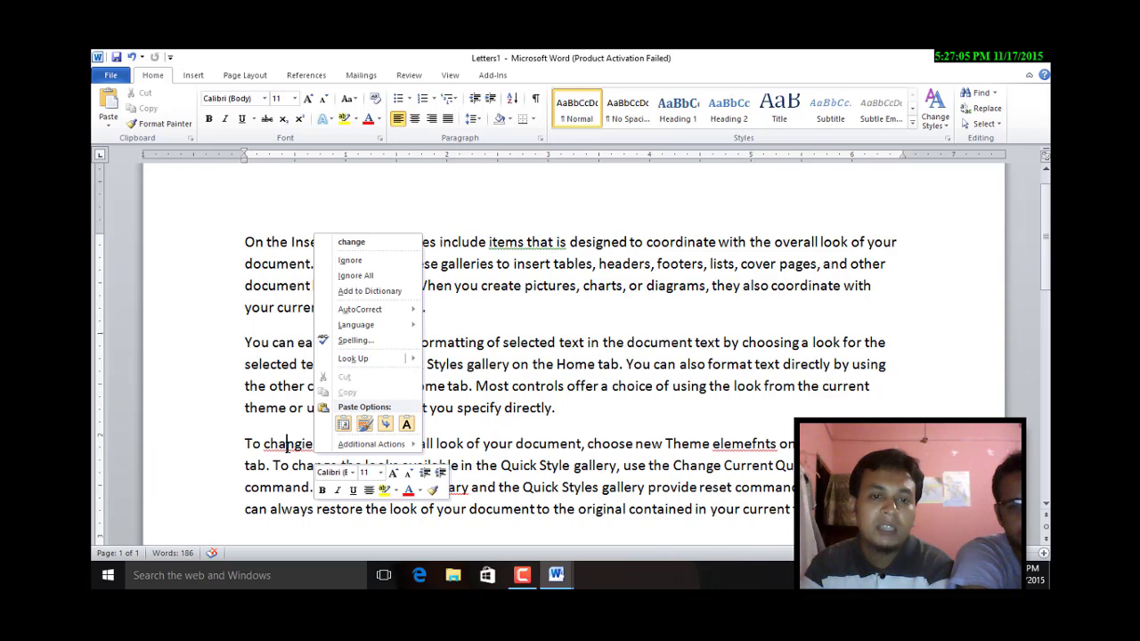
click(364, 246)
right_click(442, 495)
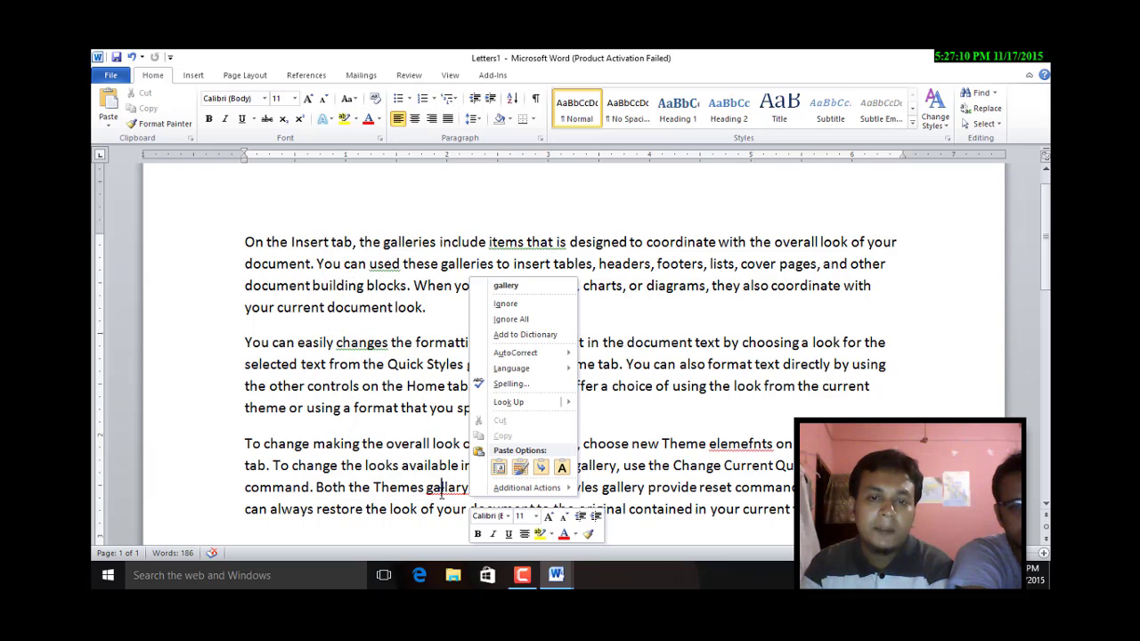
click(506, 288)
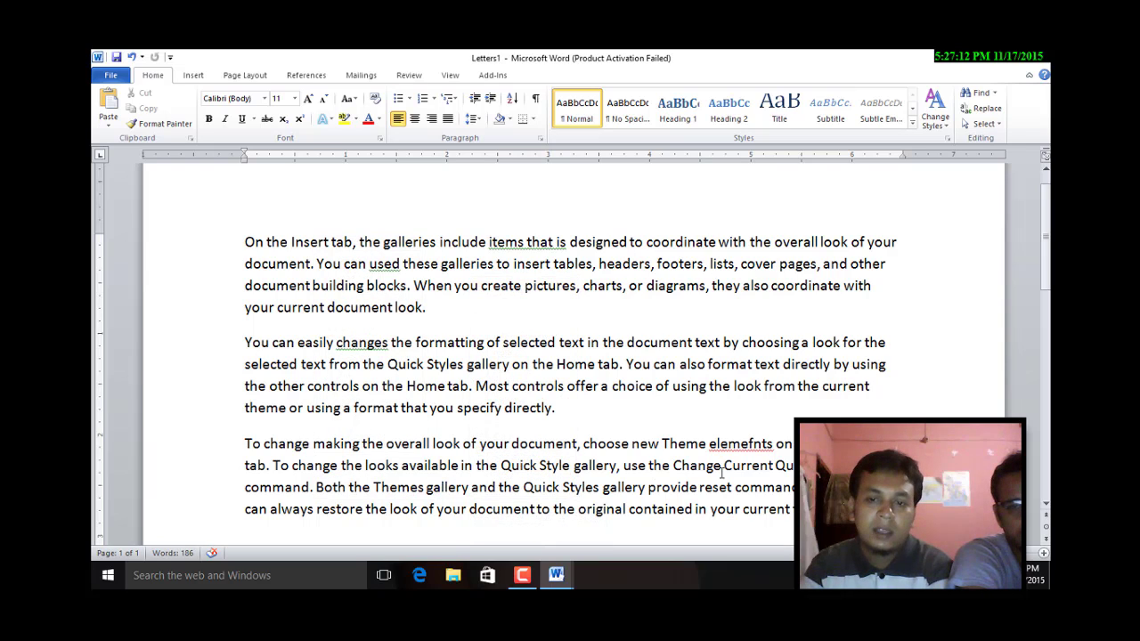
right_click(749, 445)
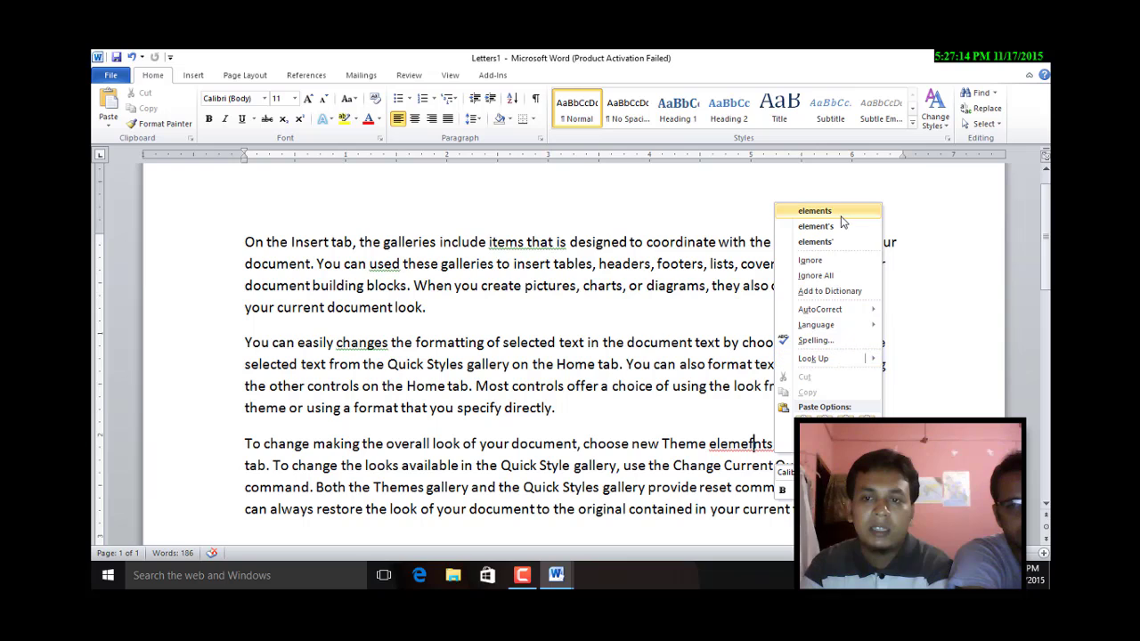
click(815, 211)
scroll(698, 479, down, 2)
scroll(698, 480, up, 2)
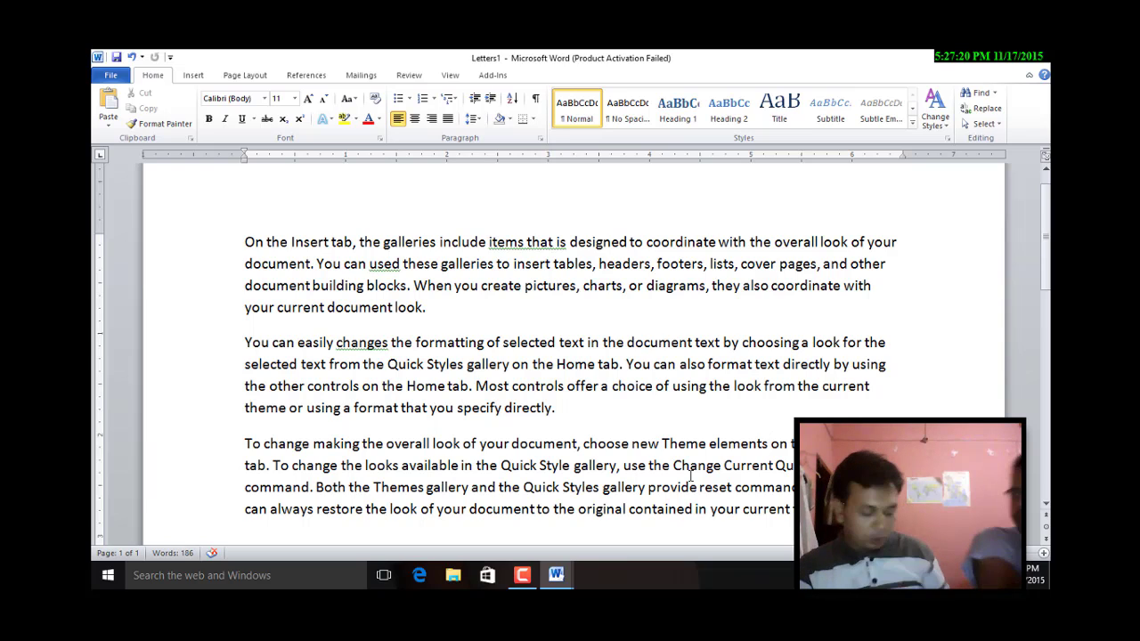
Undo all the suggested-spelling corrections and the "used" edit in the first paragraph, and redo the "used" edit.
key(ctrl+z)
key(ctrl+z)
key(ctrl+z)
key(ctrl+z)
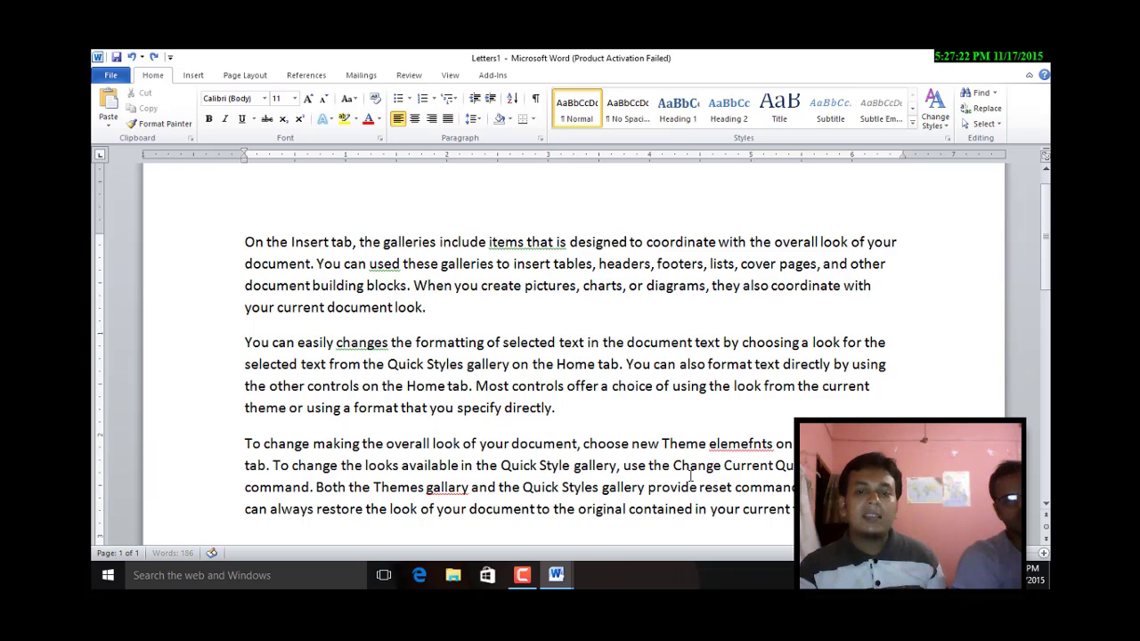
key(ctrl+z)
key(ctrl+z)
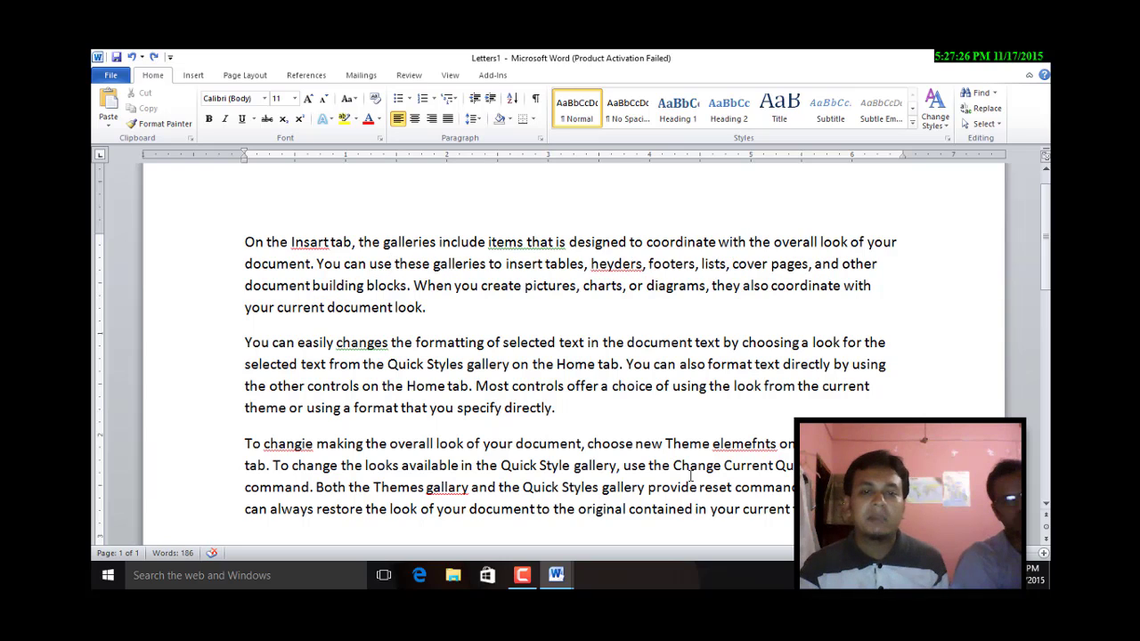
key(ctrl+y)
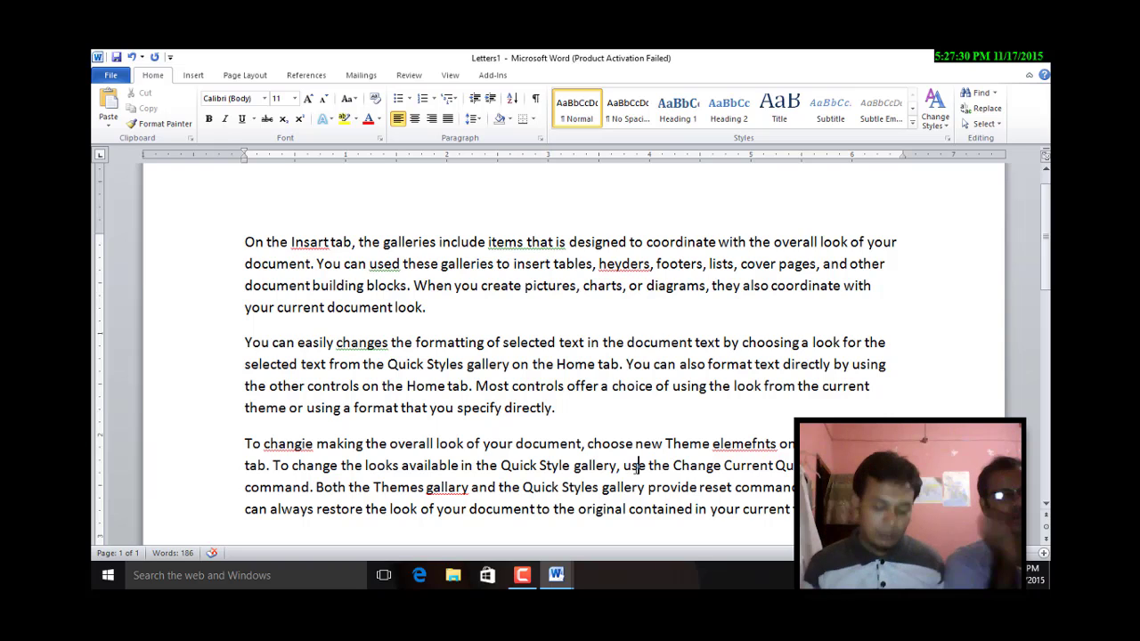
Run the spelling and grammar check, accepting "gallery", "Insert", "items that are", "headers", "use" and, in the second paragraph, "change".
key(F7)
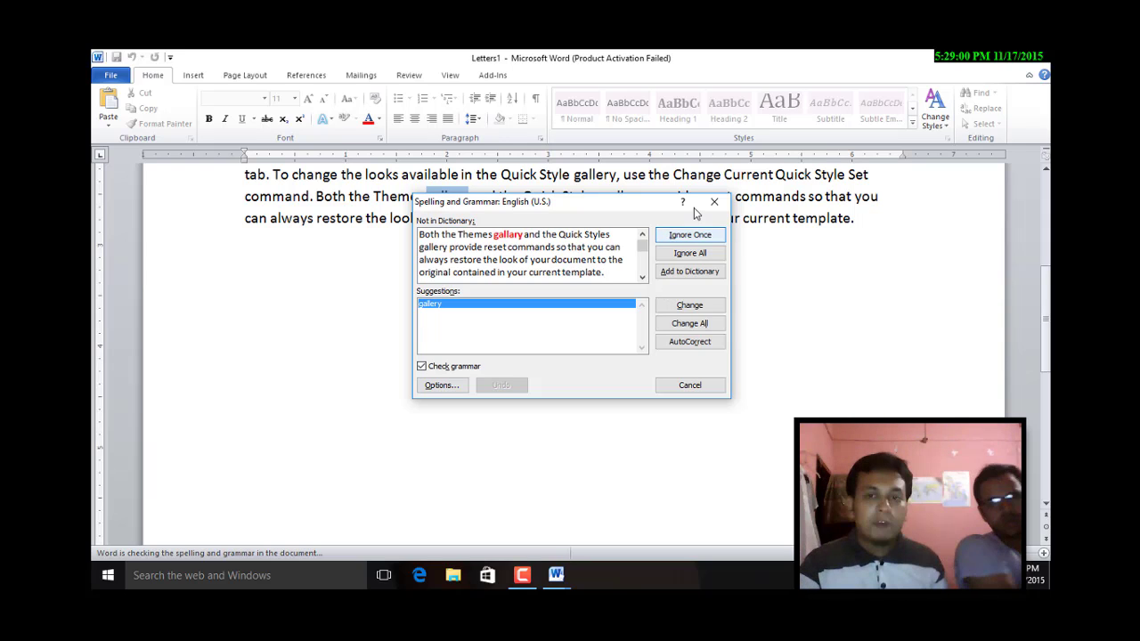
click(690, 305)
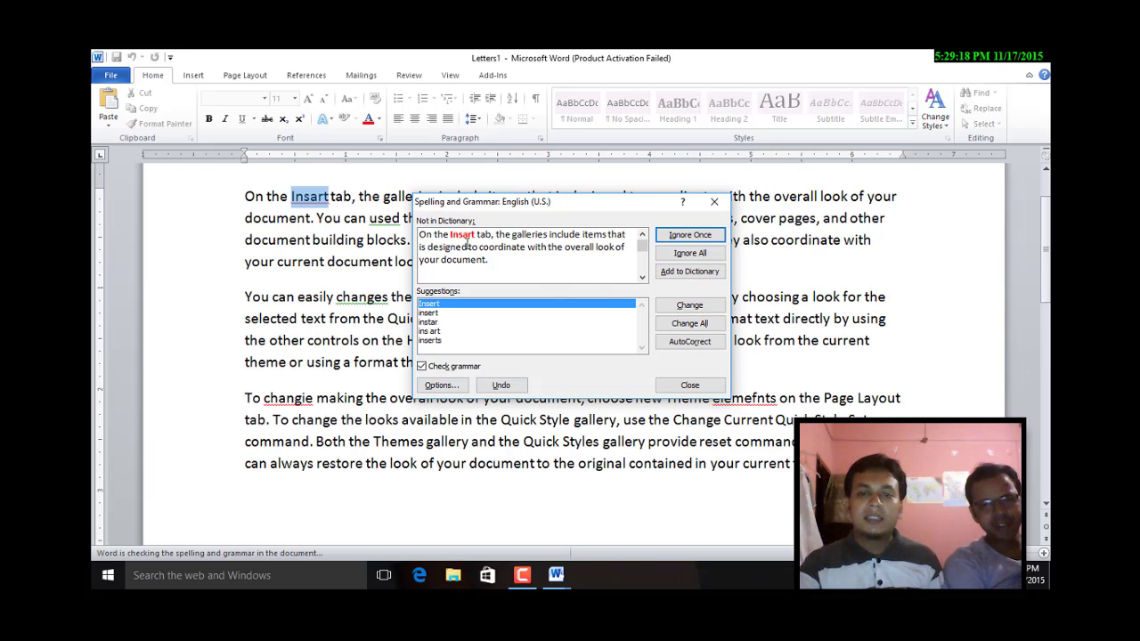
click(700, 310)
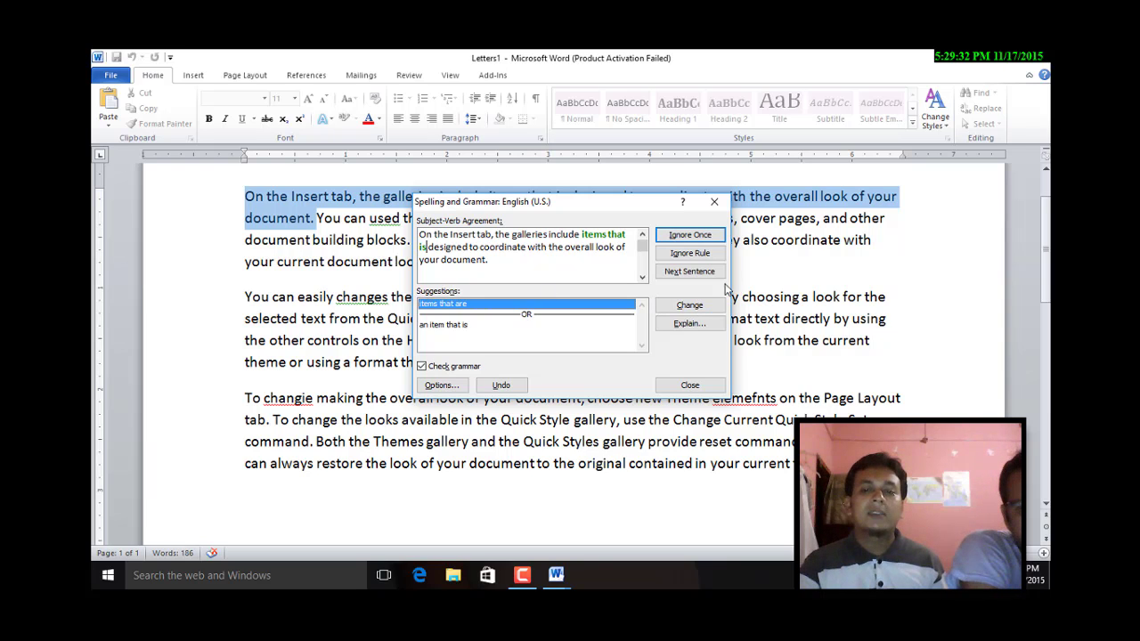
click(689, 304)
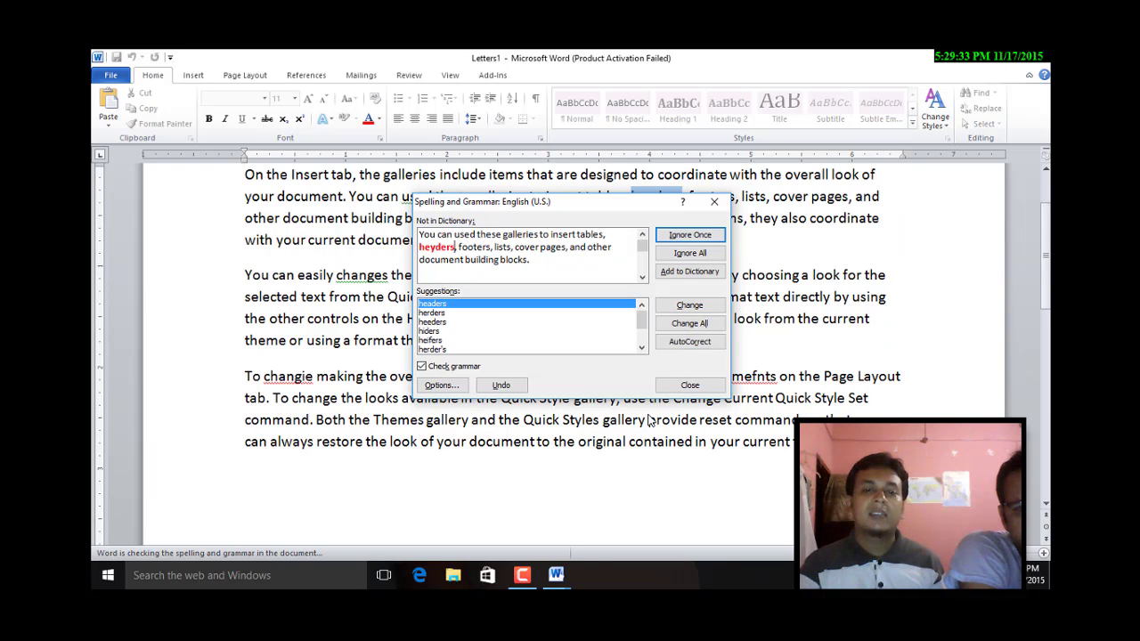
click(686, 305)
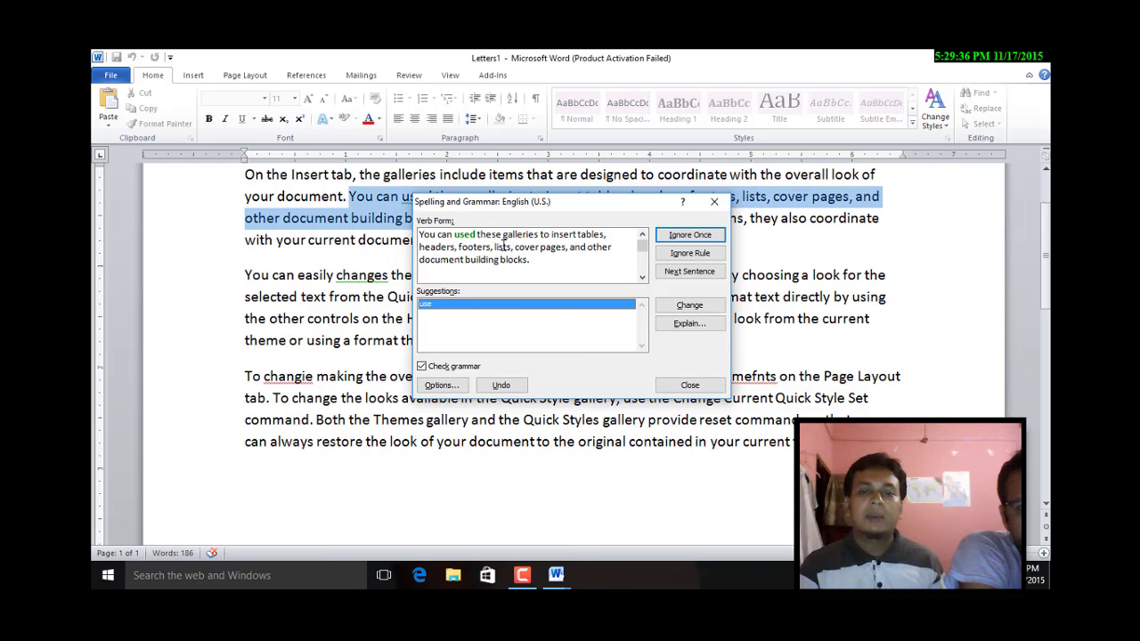
click(695, 308)
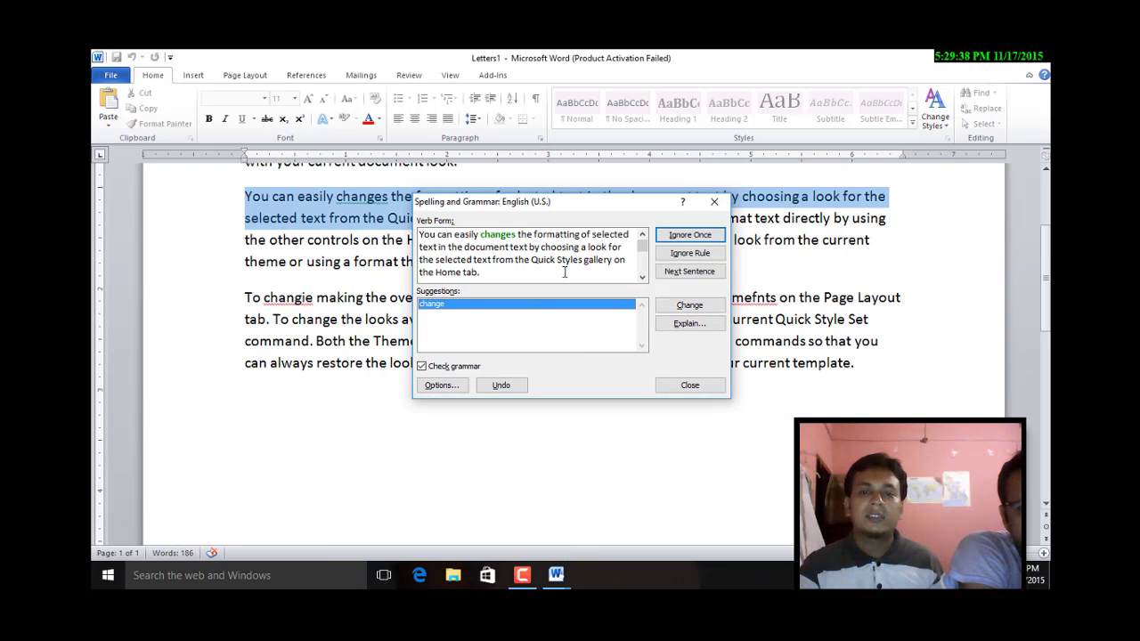
click(700, 309)
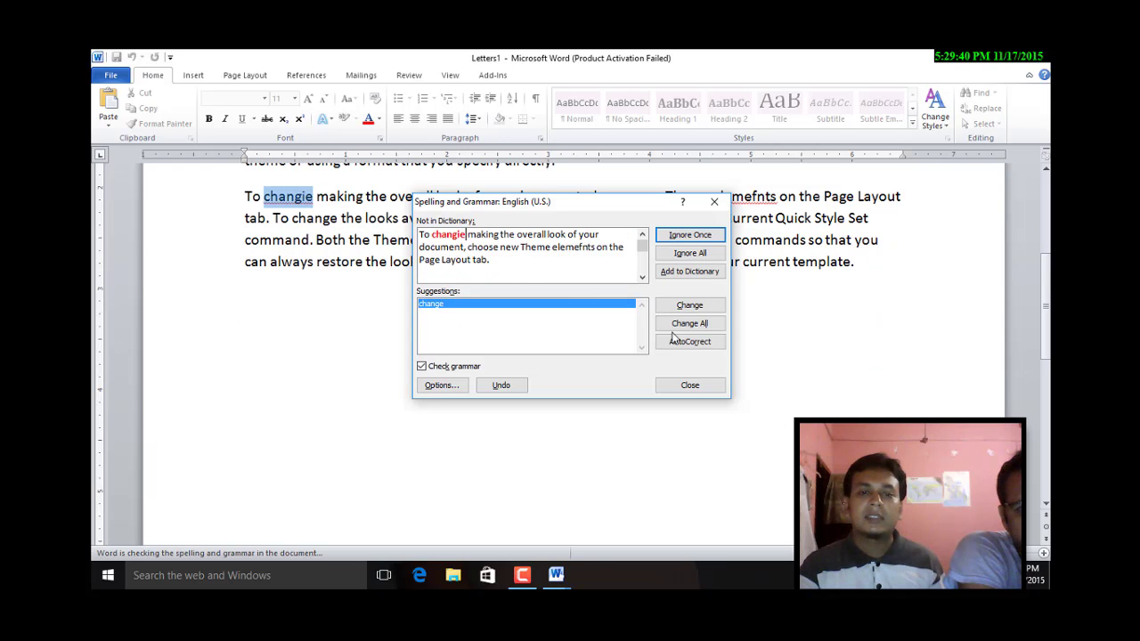
Accept "change" for "changie" and "elements" for "elemefnts" in the third paragraph, and finish the spelling and grammar check.
click(712, 307)
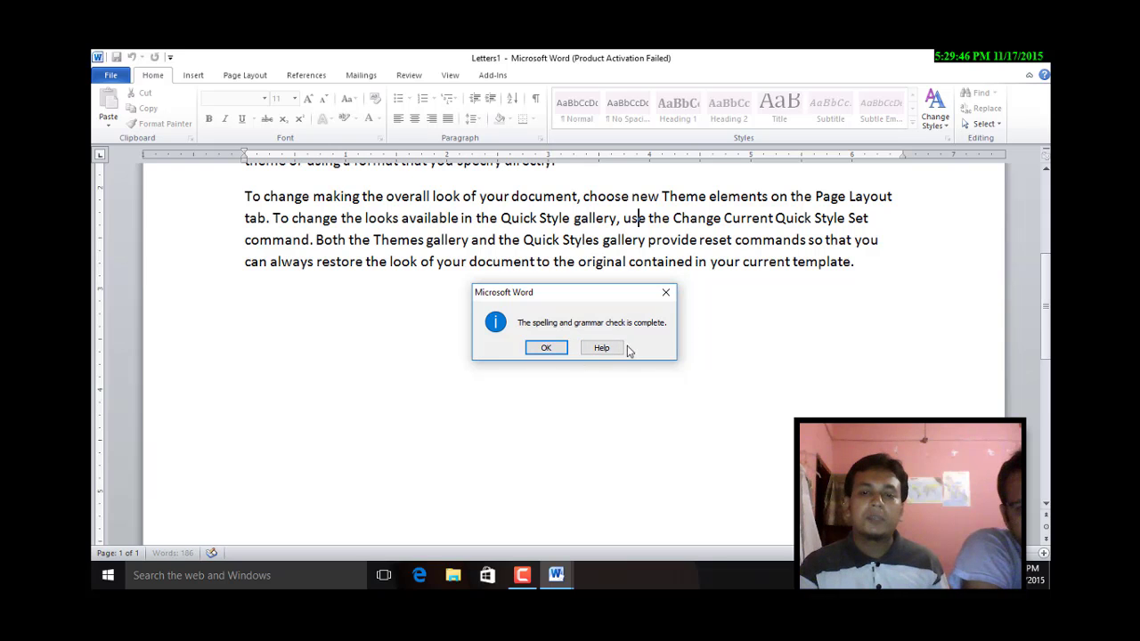
click(552, 348)
scroll(579, 352, up, 5)
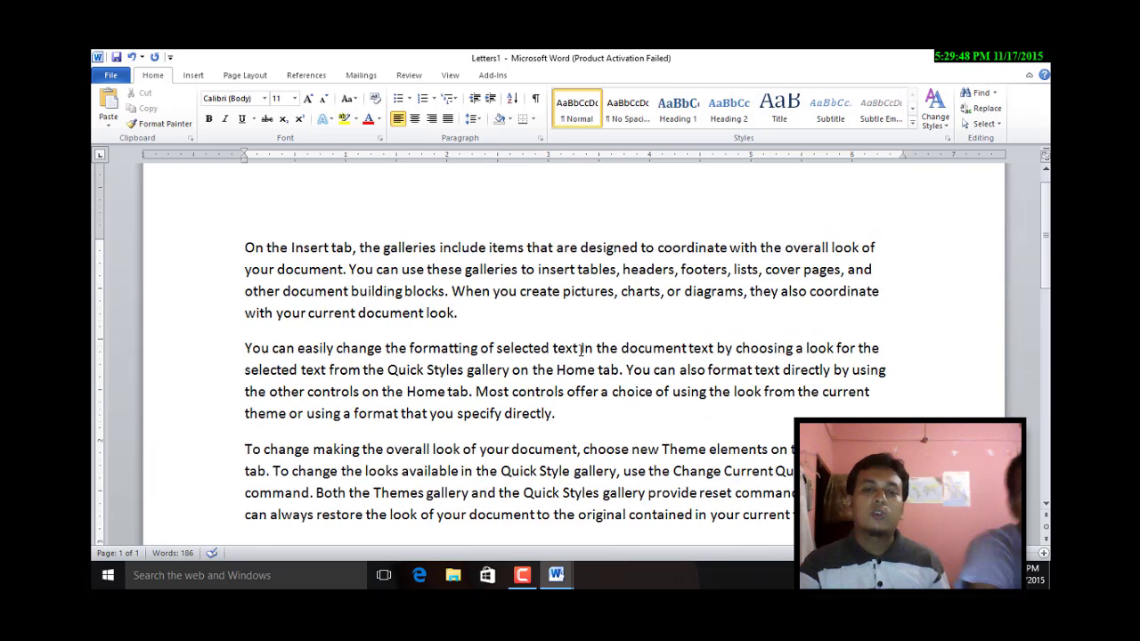
scroll(606, 360, down, 2)
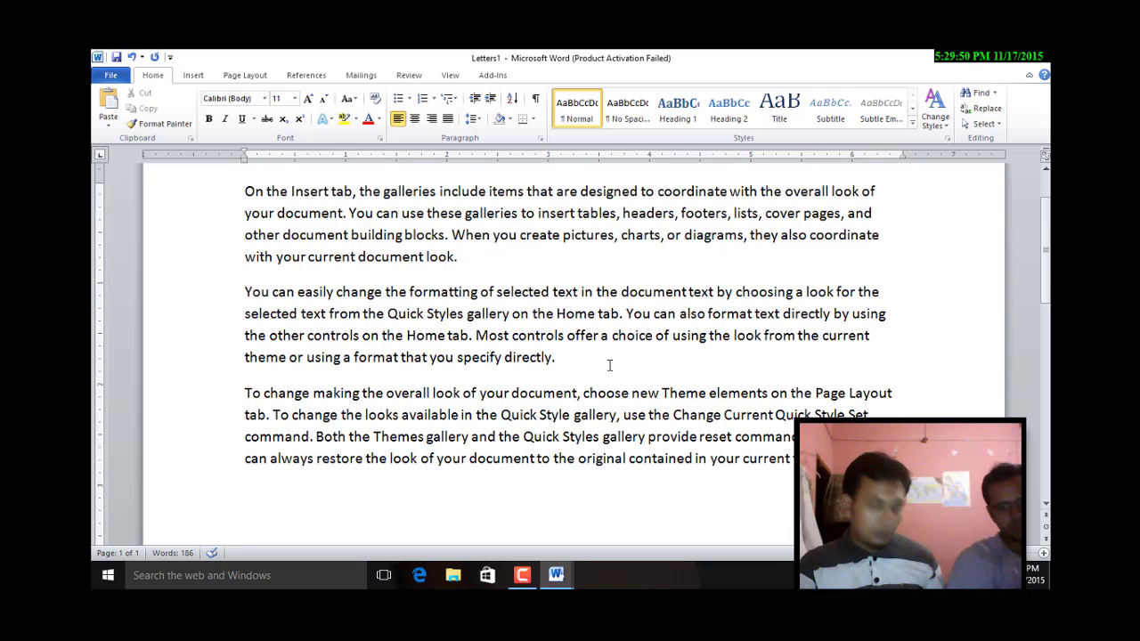
Undo the spelling check's corrections of "elemefnts" and "changie" in the third paragraph.
key(ctrl+z)
key(ctrl+z)
key(ctrl+z)
key(ctrl+z)
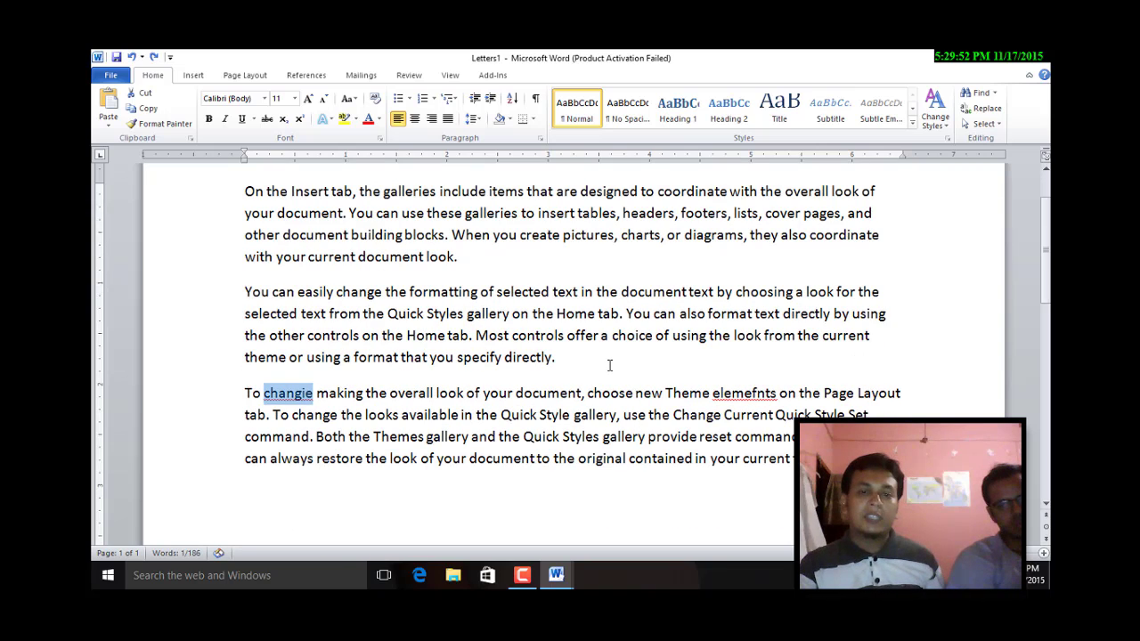
Replace "changes" with the suggested "change" in the second paragraph.
click(602, 360)
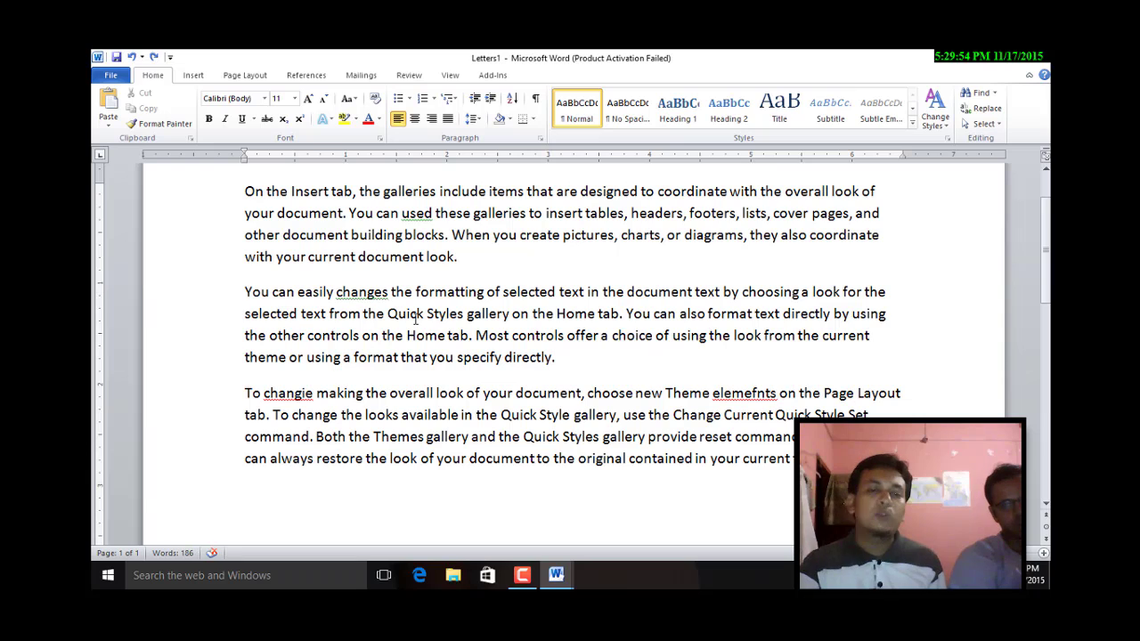
right_click(363, 294)
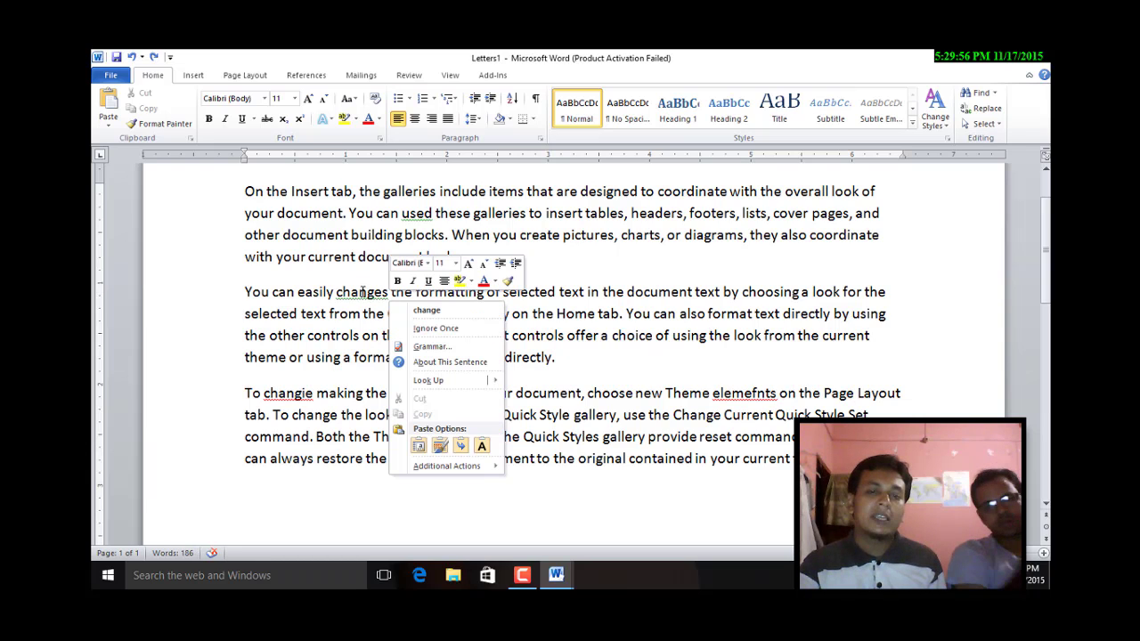
click(436, 312)
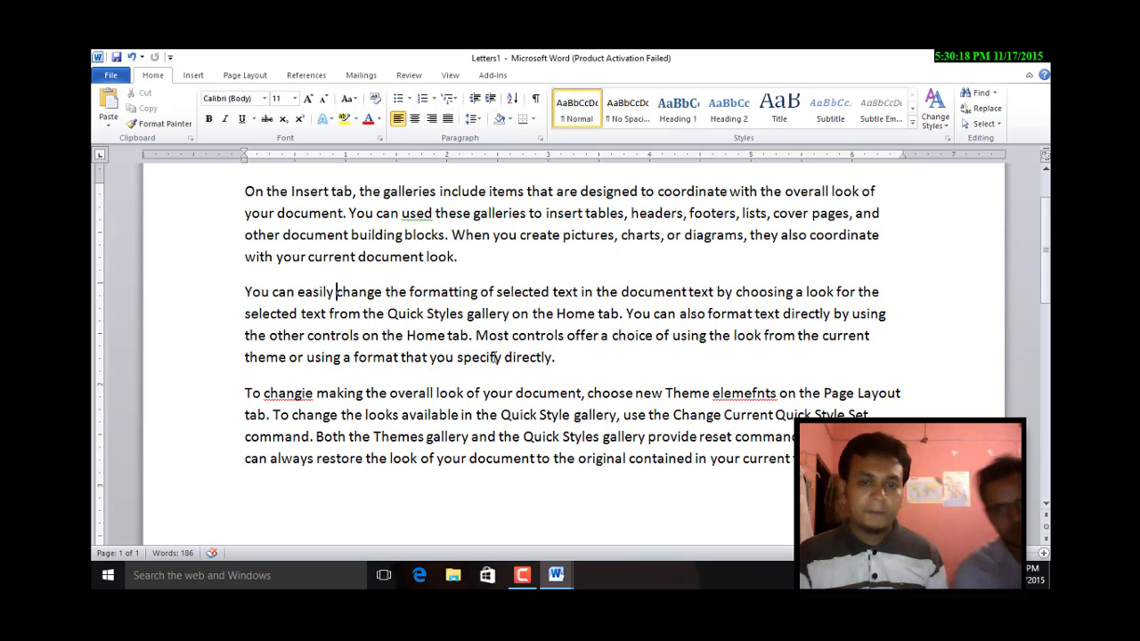
Add the word "Lucrative" as its own paragraph below the third paragraph, followed by a new empty line.
scroll(495, 357, up, 2)
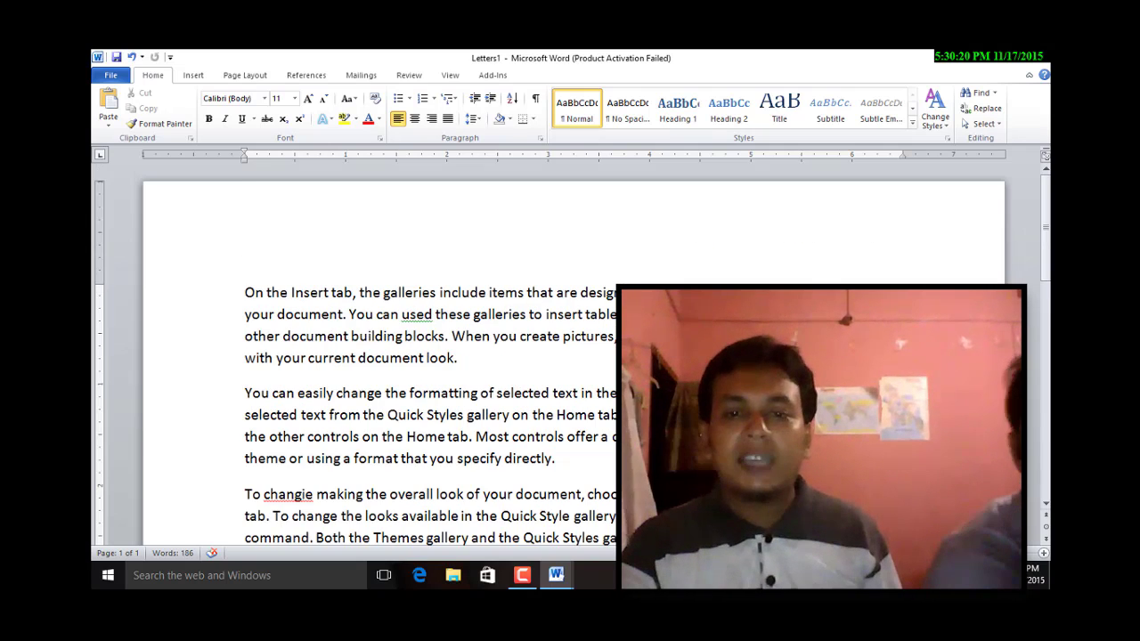
scroll(496, 357, down, 5)
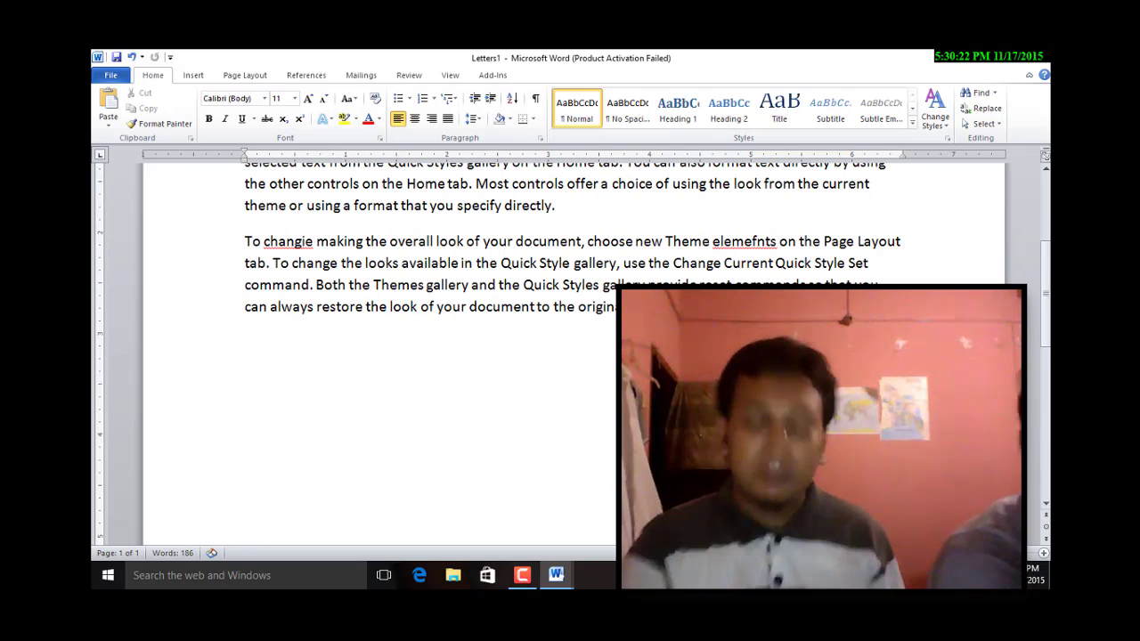
key(Return)
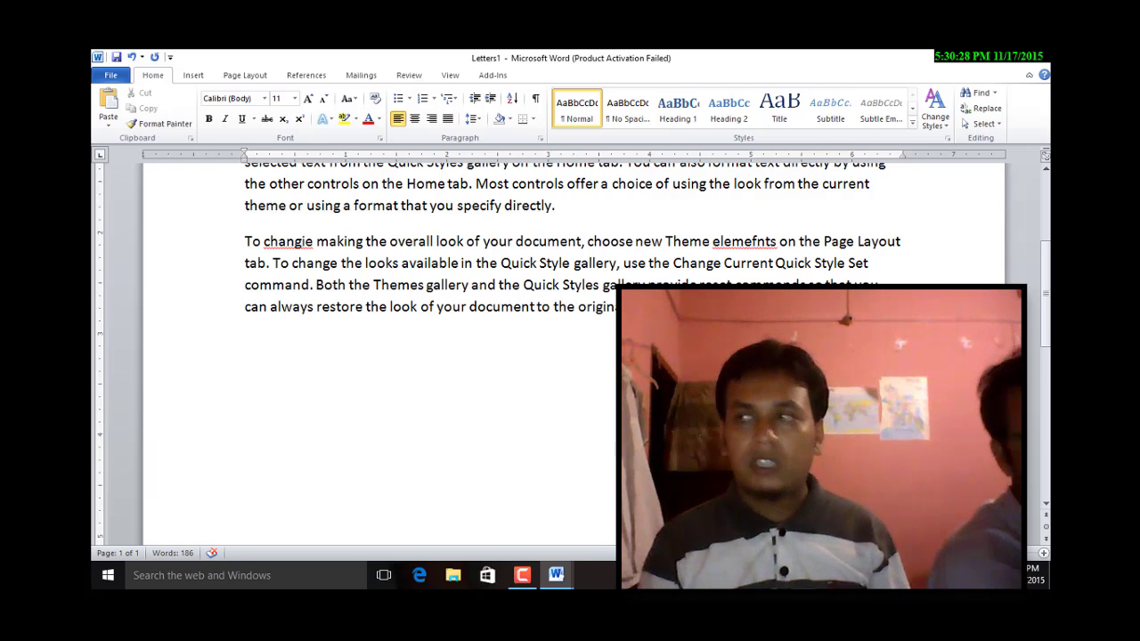
text(L)
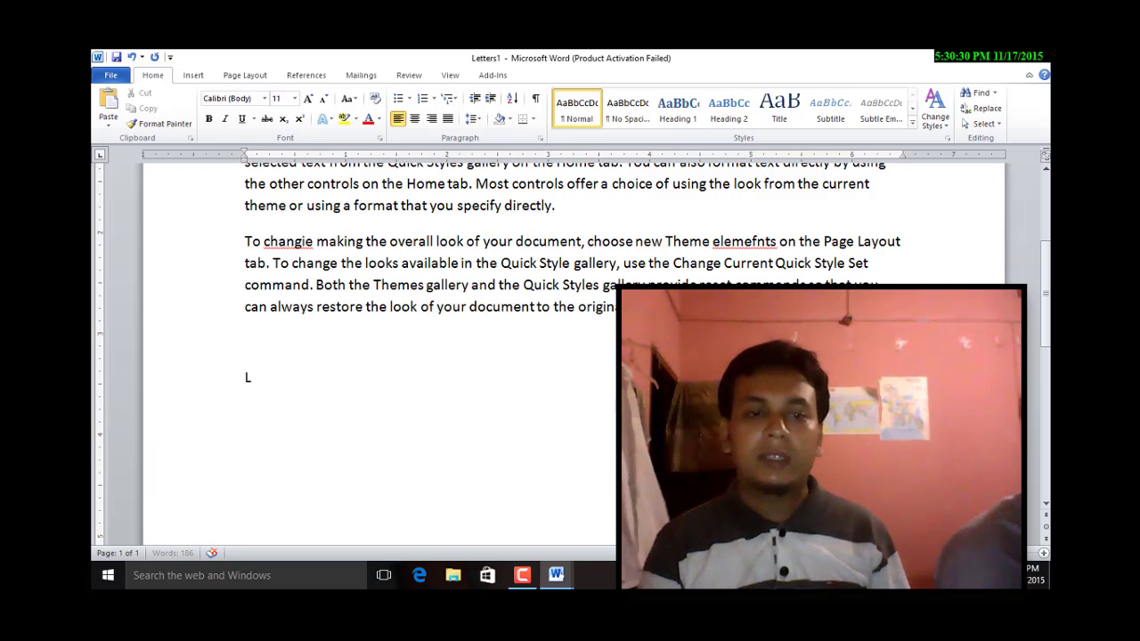
text(ucrative)
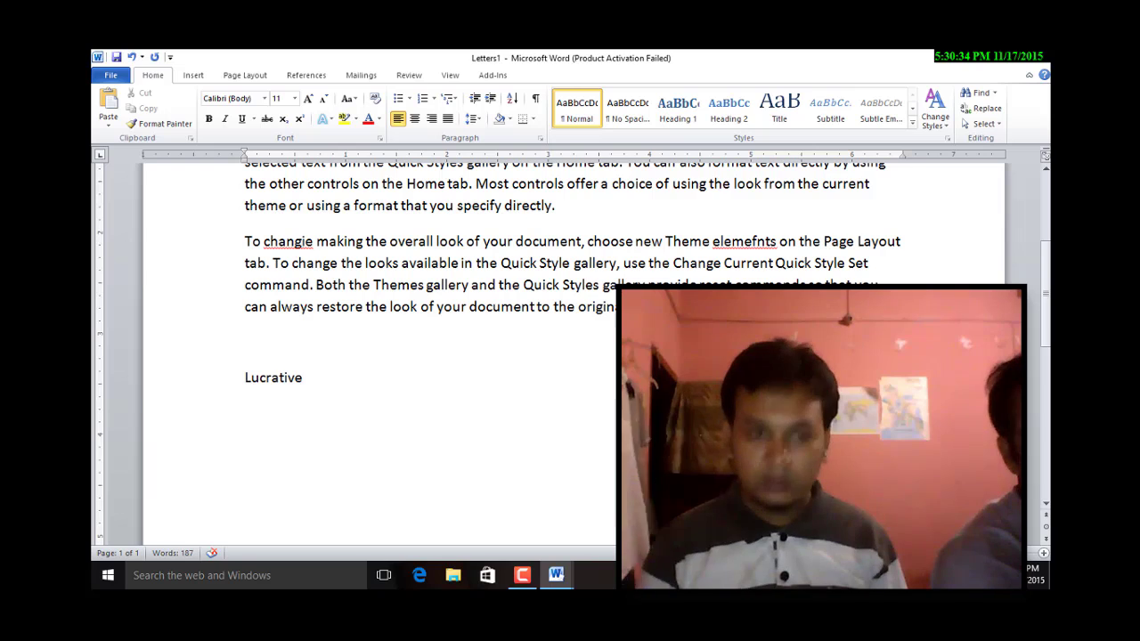
key(Return)
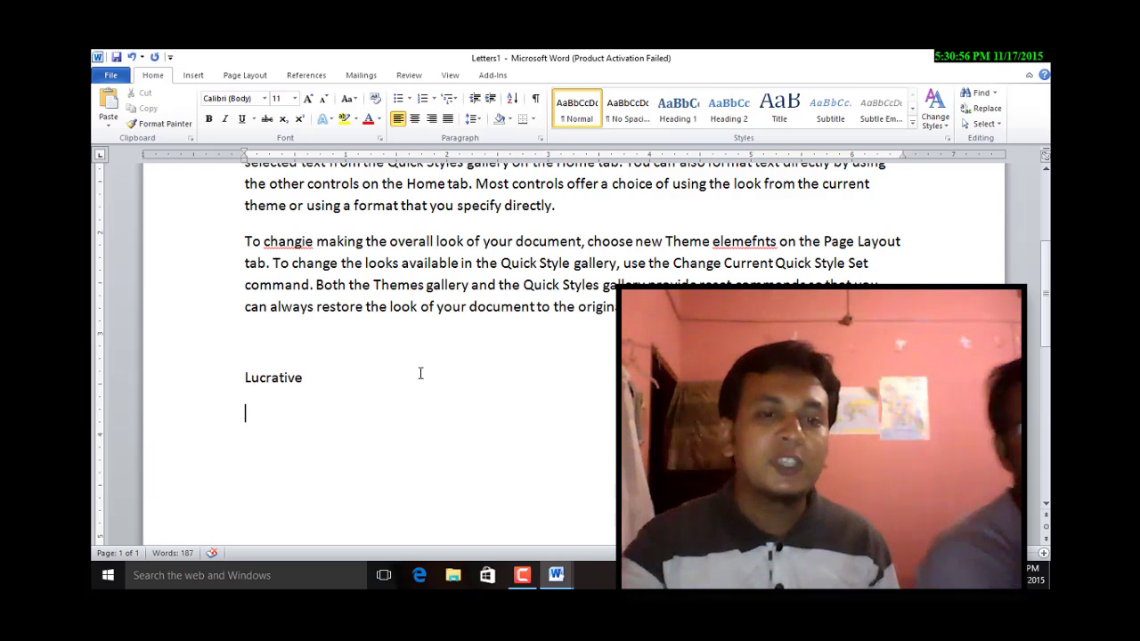
Look up synonyms for the word "Lucrative" in the thesaurus.
right_click(280, 377)
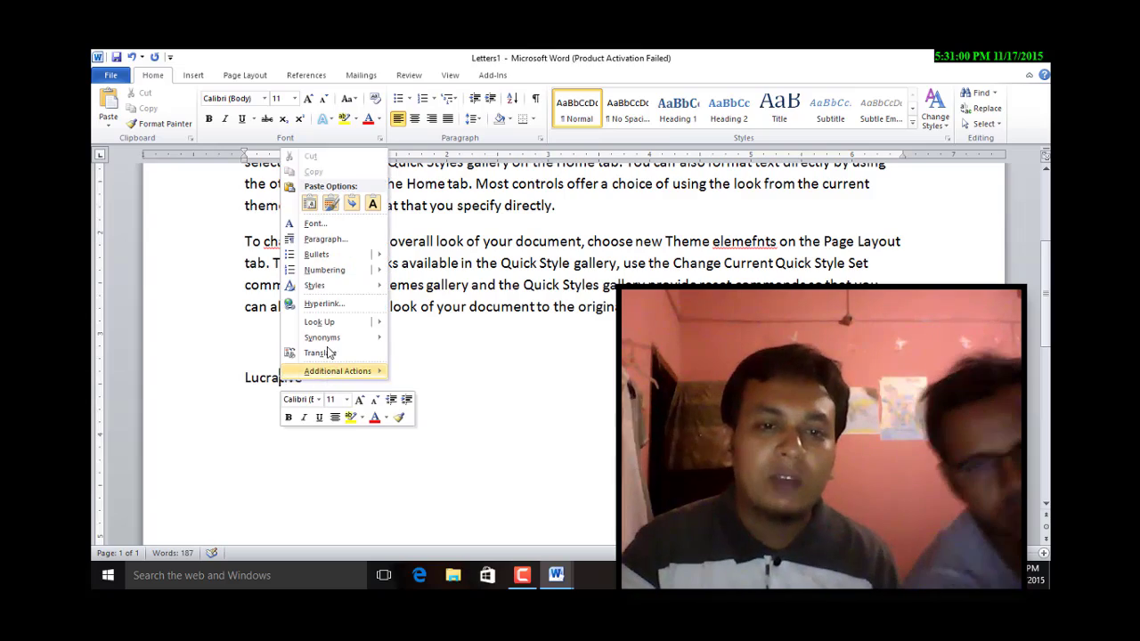
mouse_move(332, 337)
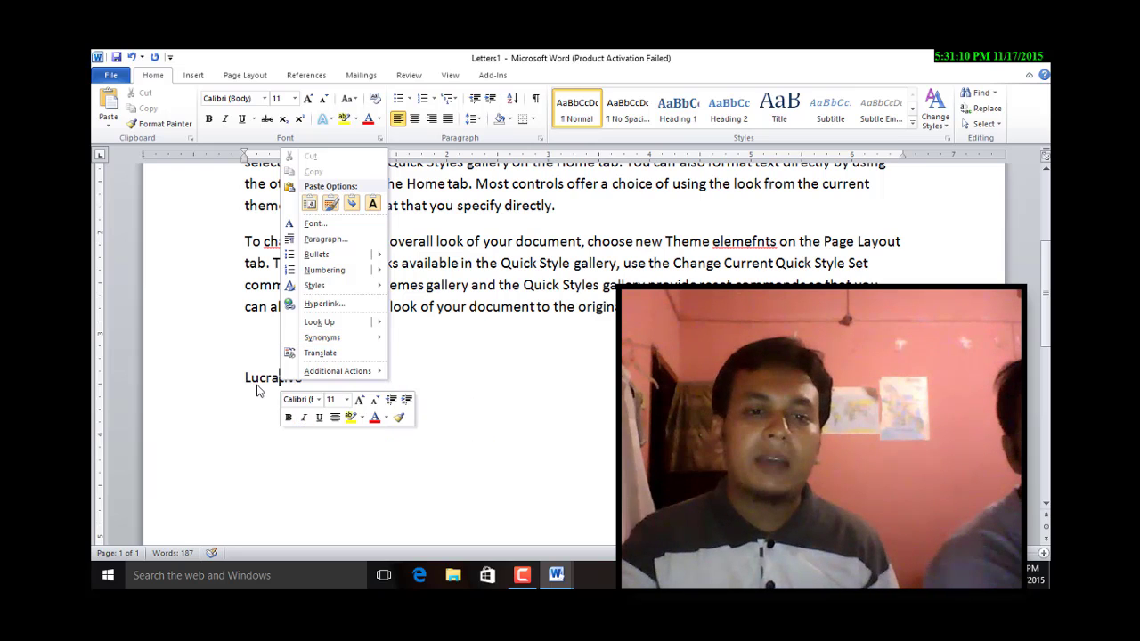
key(Escape)
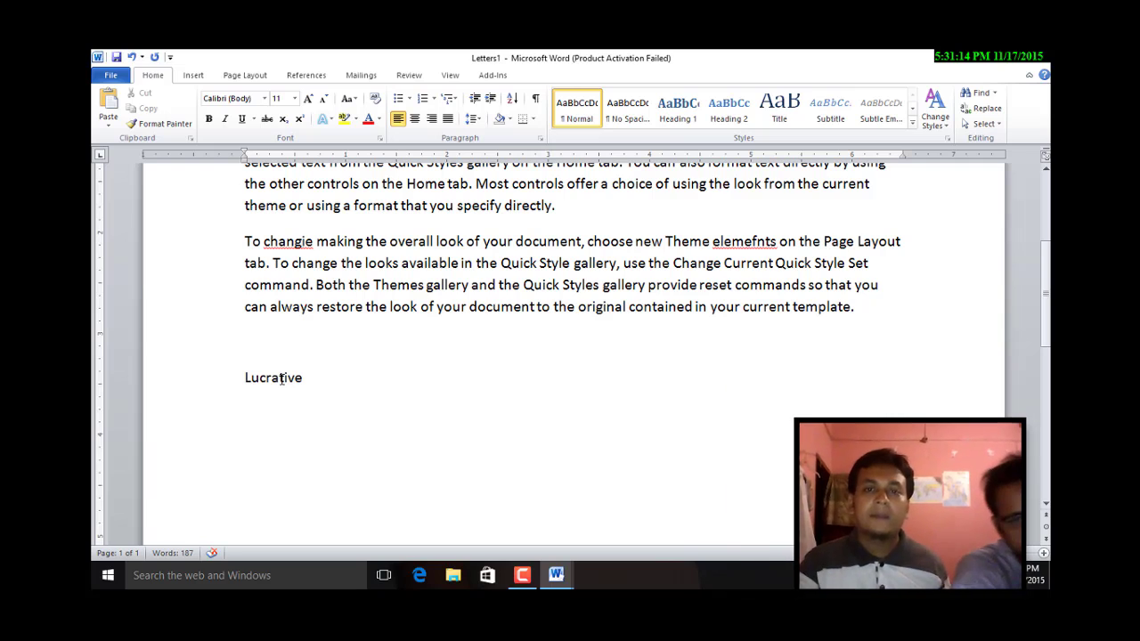
click(411, 77)
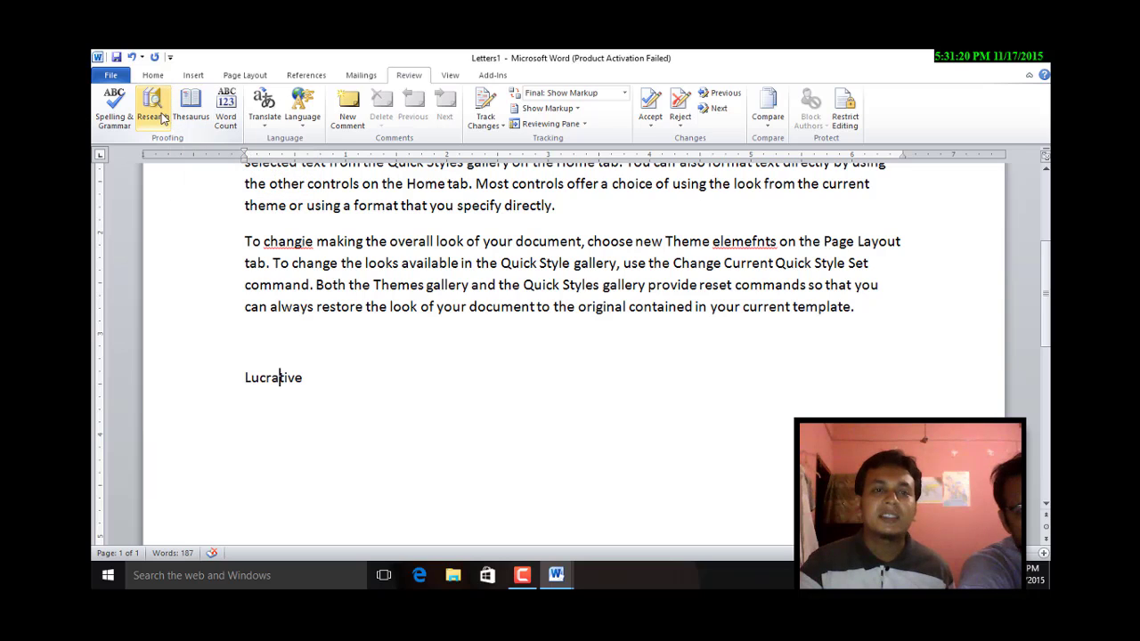
click(189, 119)
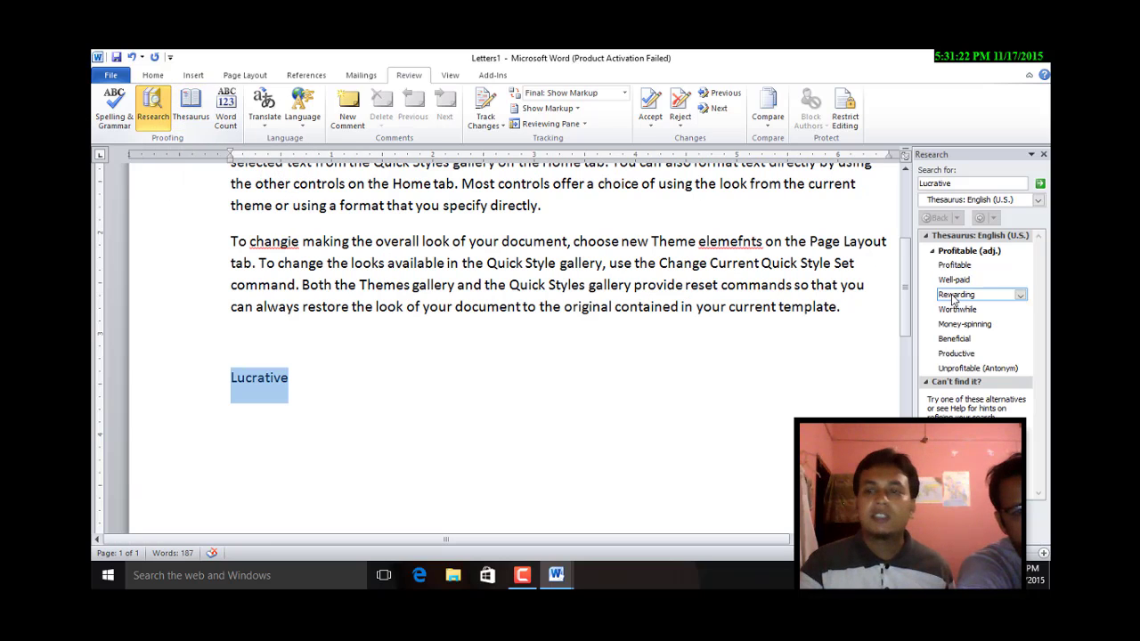